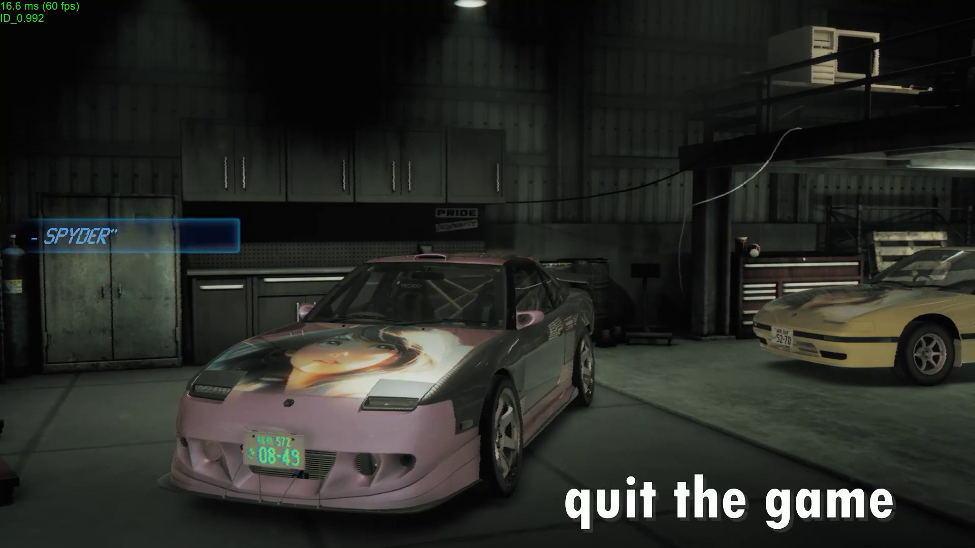
Pause NIGHT-RUNNERS PROLOGUE in the garage and quit the game to the desktop
key("Escape")
key("Down")
key("Down")
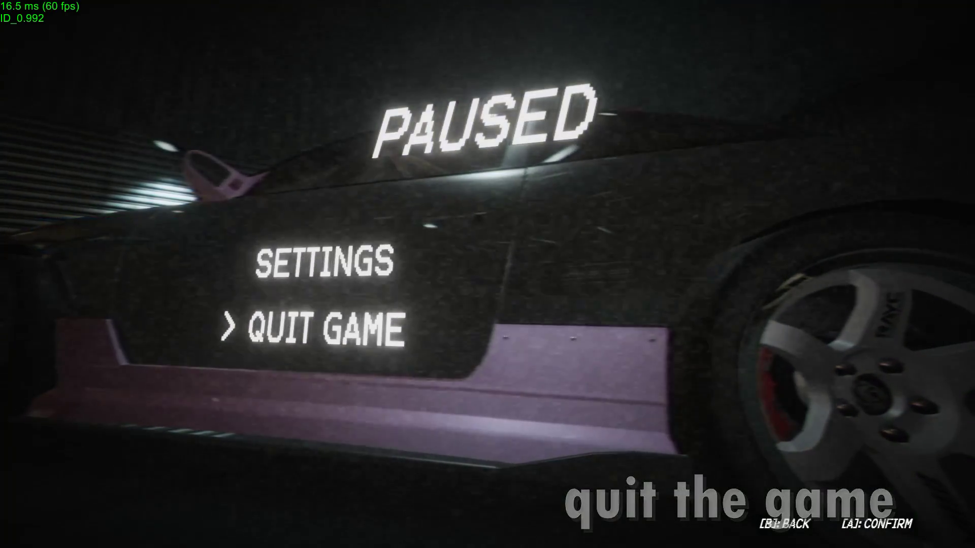
key("Return")
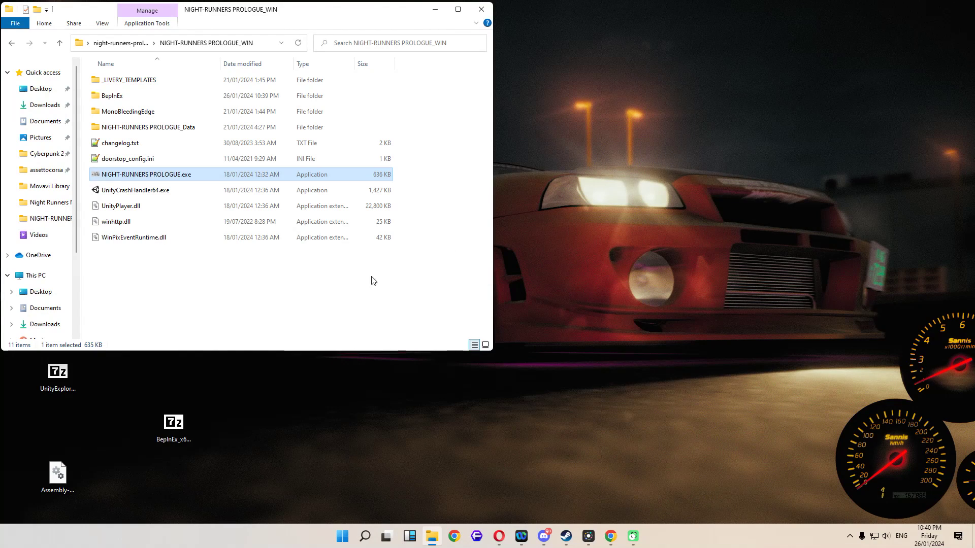
Open BepInEx.cfg from the game's BepInEx\config folder in Notepad++
left_click(333, 284)
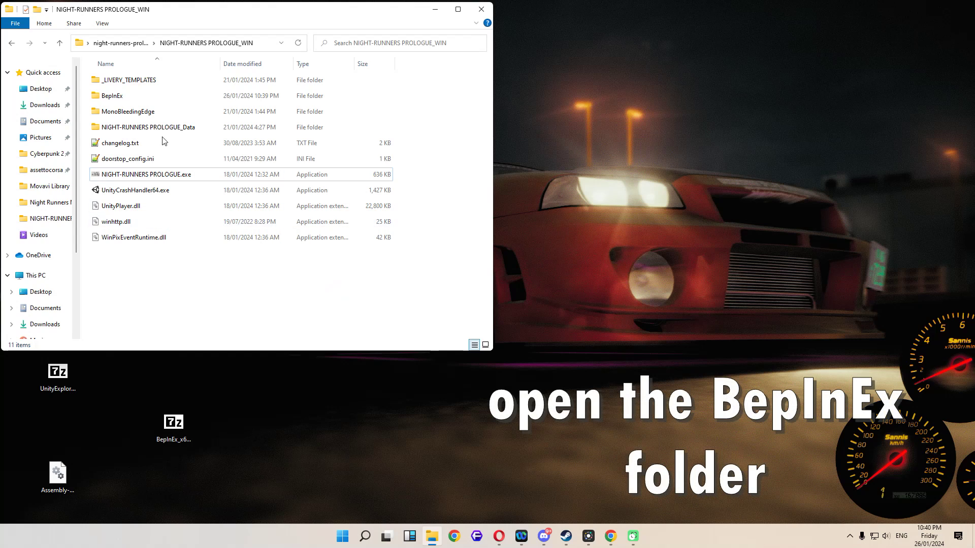
double_click(127, 96)
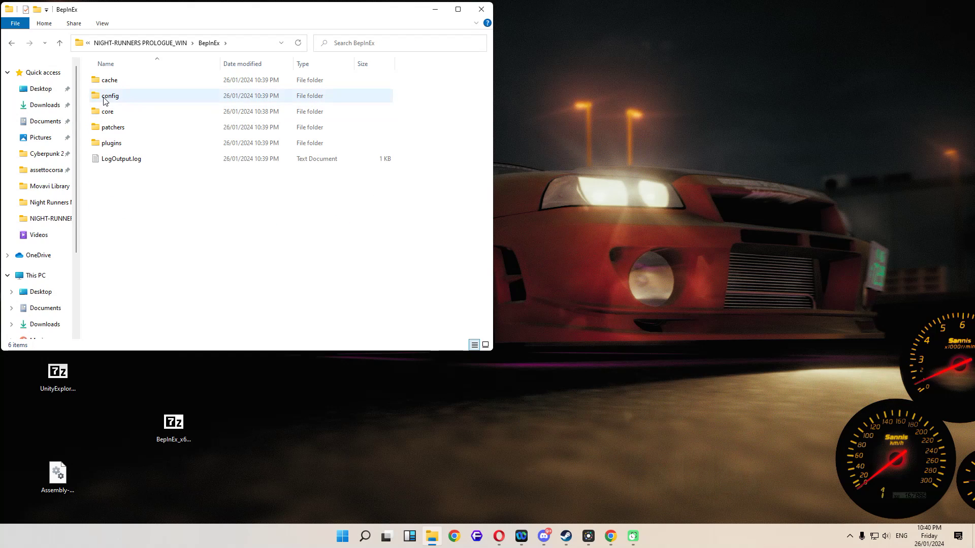
double_click(111, 96)
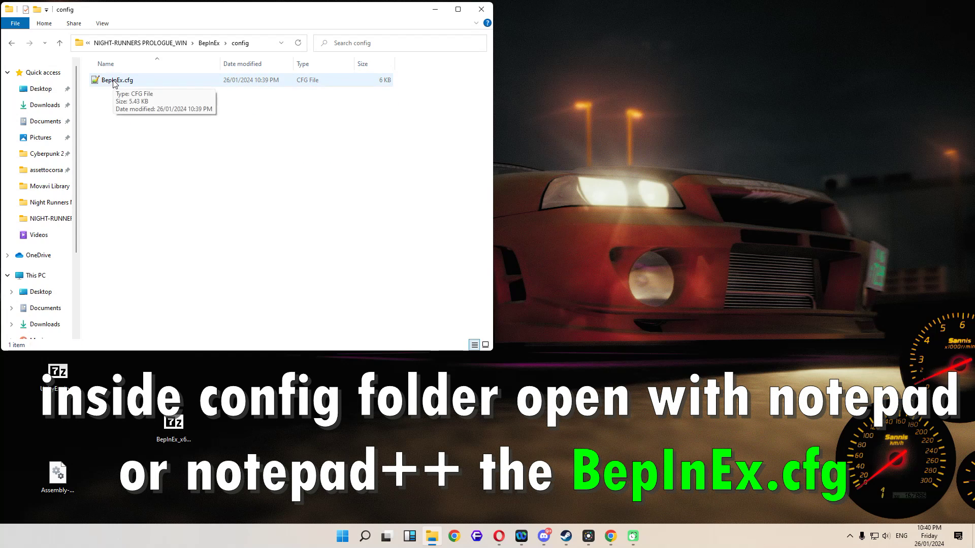
right_click(114, 83)
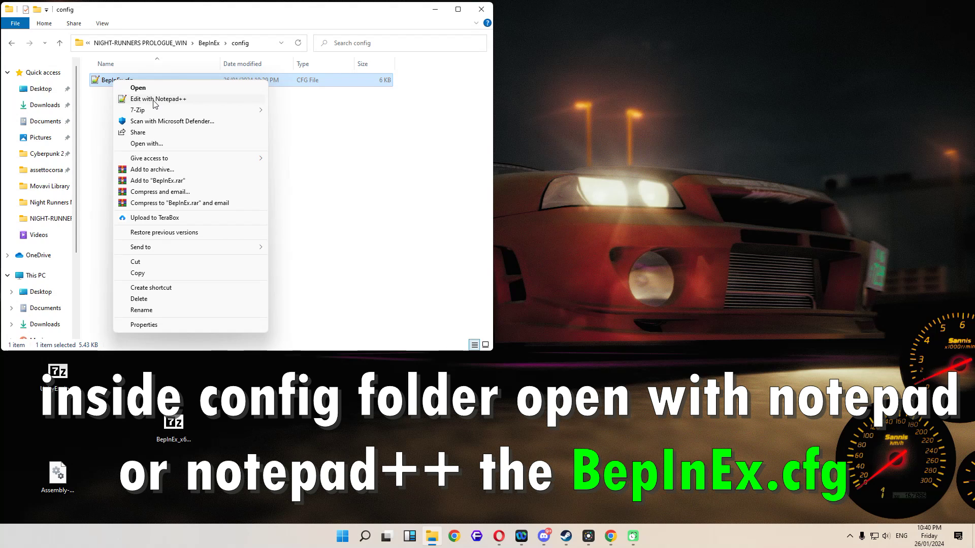
left_click(154, 100)
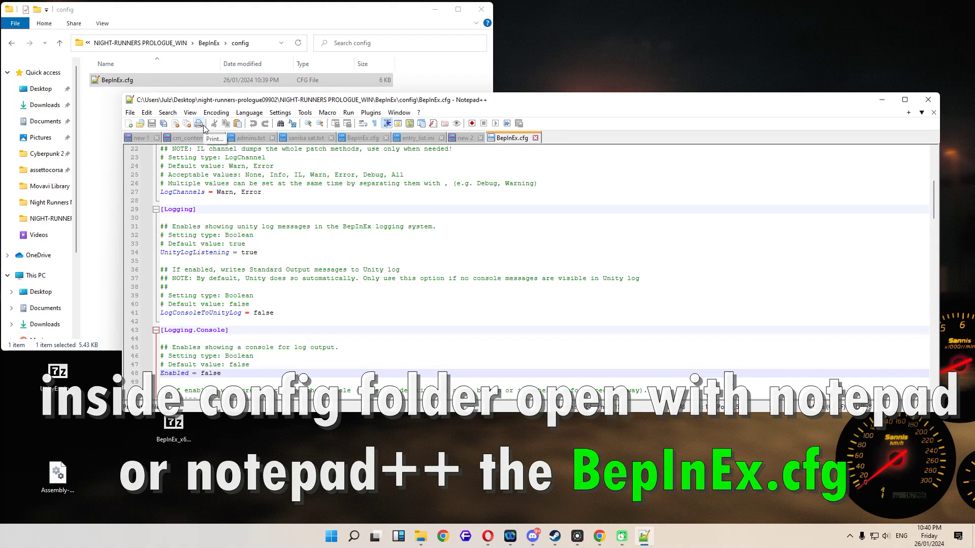
Maximize the editor and set Enabled to true under the [Logging.Console] section of BepInEx.cfg
scroll(373, 289, "up", 1)
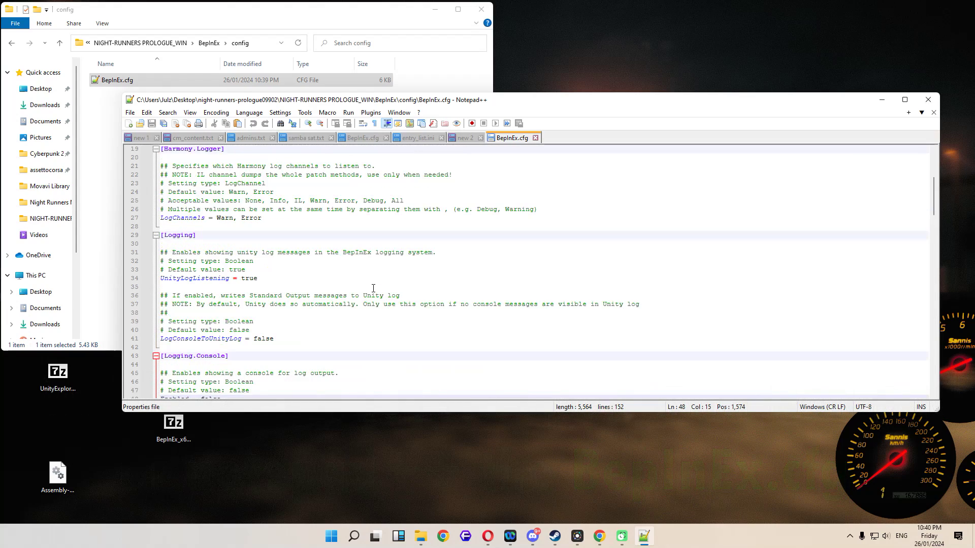
scroll(374, 289, "up", 6)
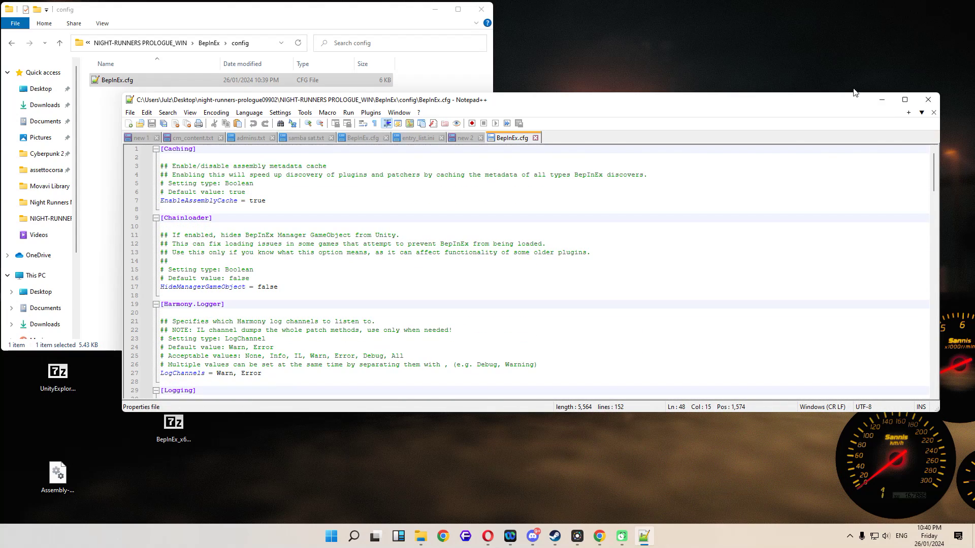
left_click(905, 100)
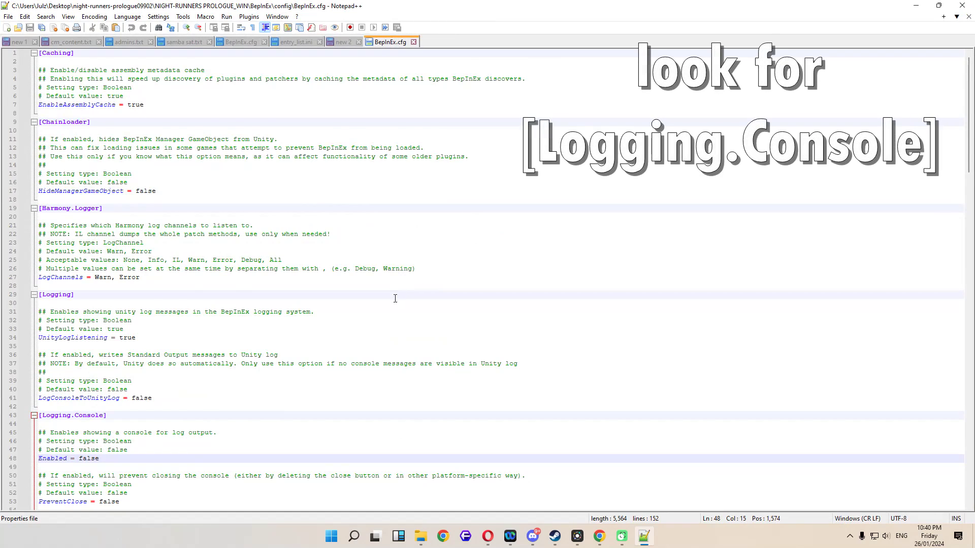
scroll(331, 291, "down", 1)
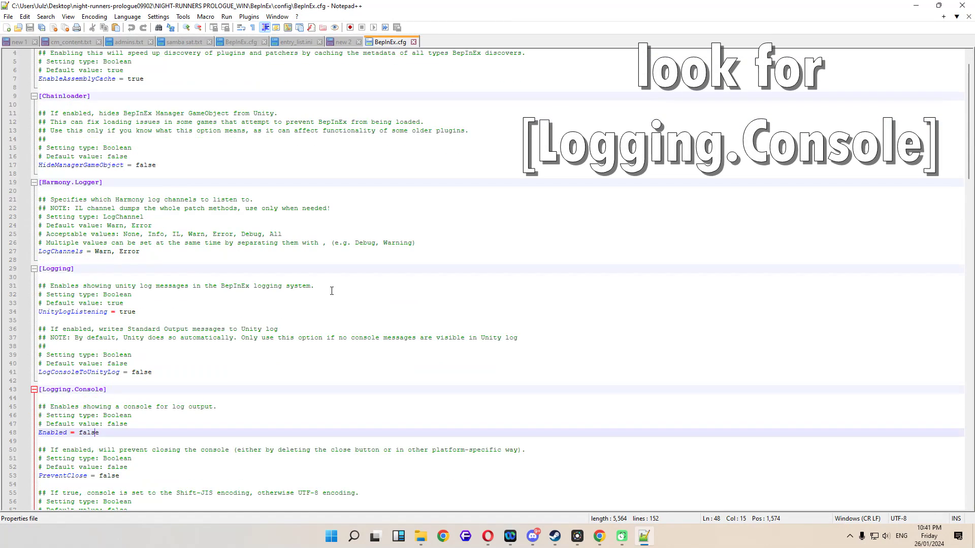
left_click(103, 435)
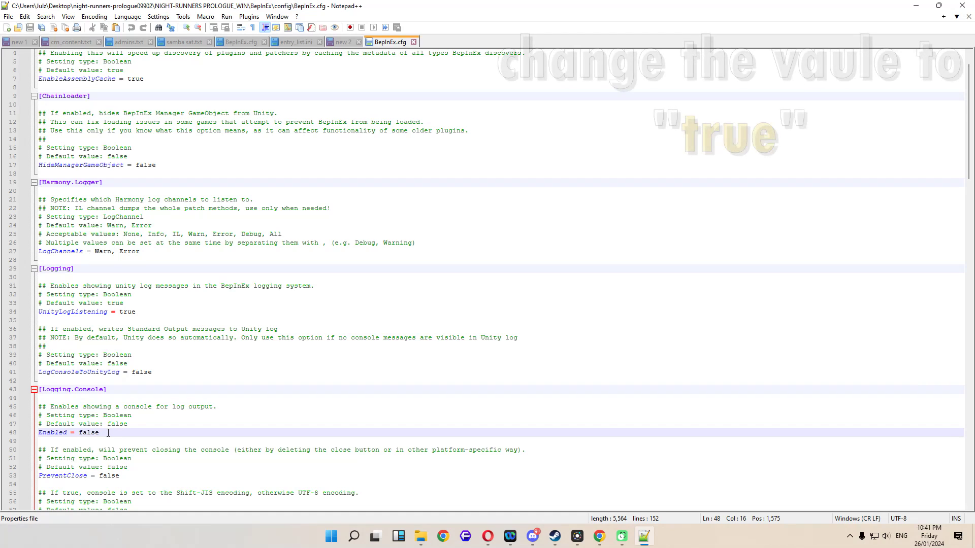
key("BackSpace")
key("BackSpace")
key("BackSpace")
key("BackSpace")
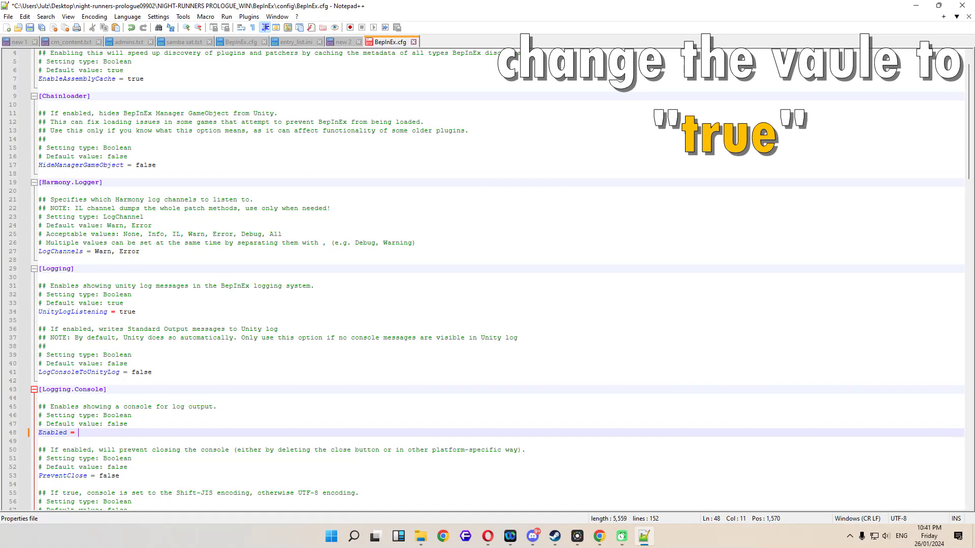
type("true")
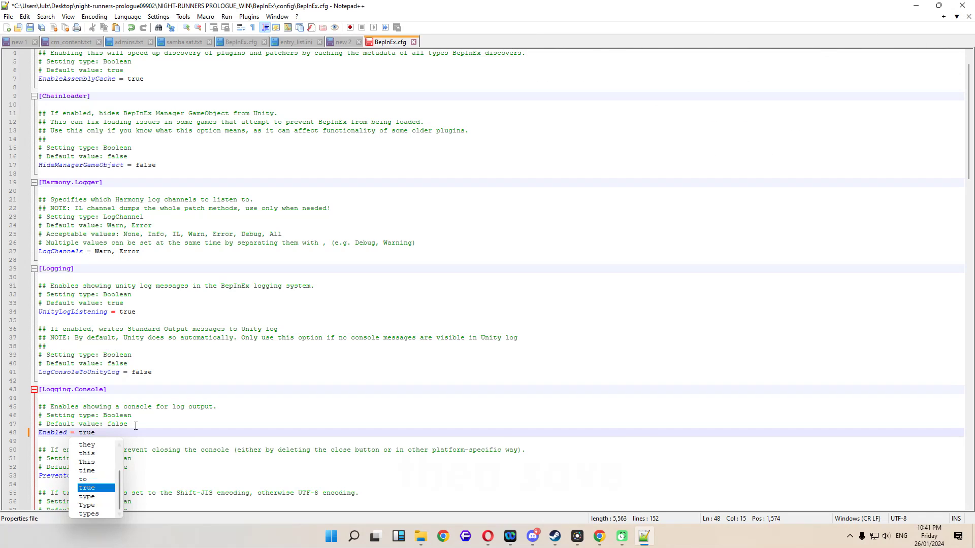
key("Escape")
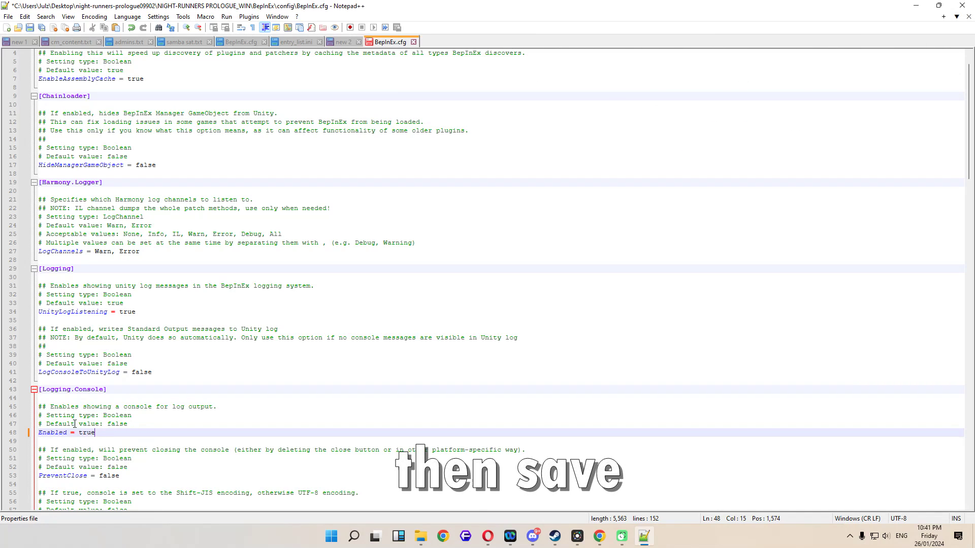
Save the edited BepInEx.cfg and close Notepad++
left_click(8, 17)
left_click(23, 96)
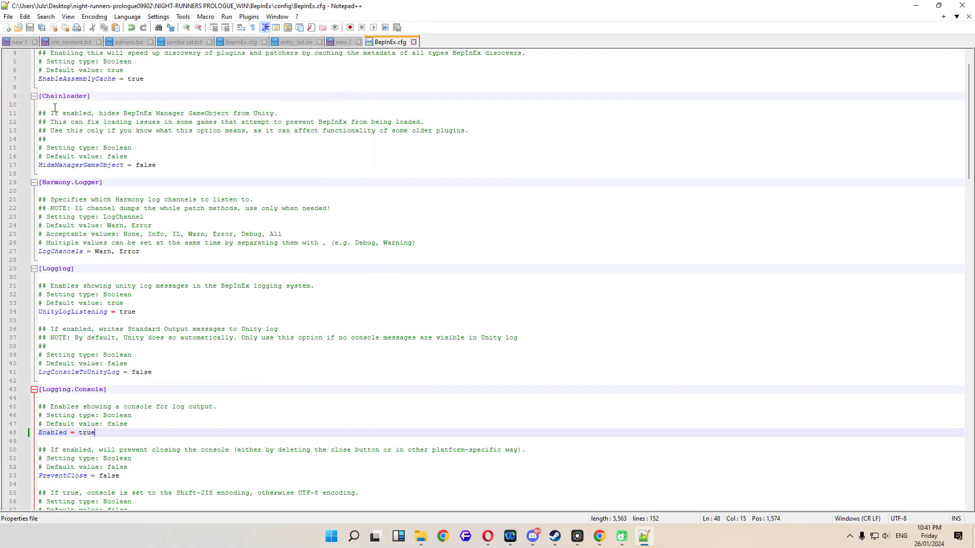
left_click(963, 5)
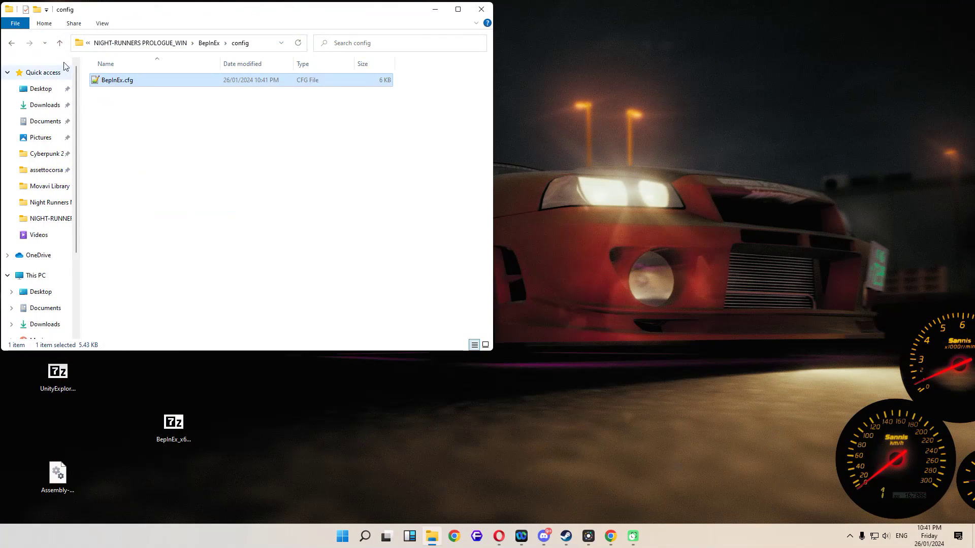
Return to the NIGHT-RUNNERS PROLOGUE_WIN folder and launch NIGHT-RUNNERS PROLOGUE.exe
left_click(58, 44)
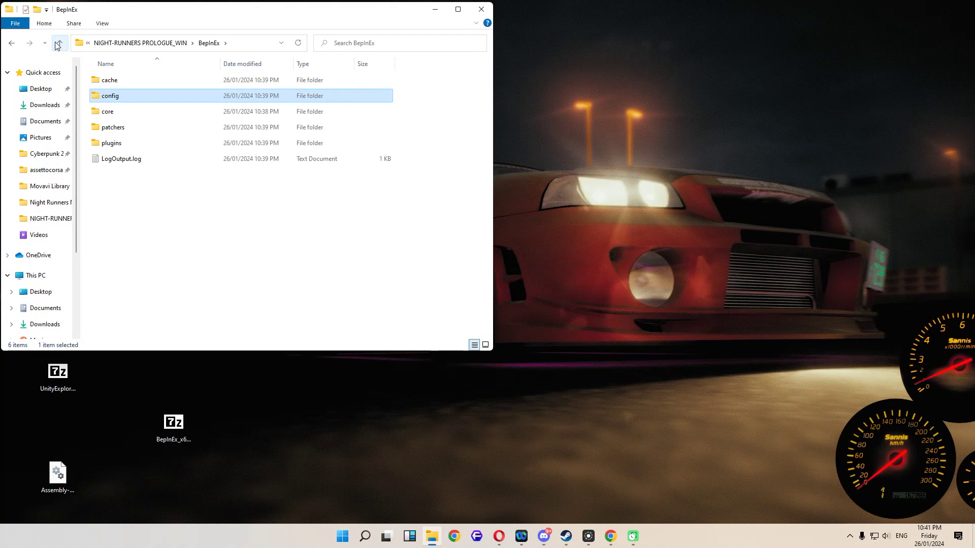
left_click(106, 159)
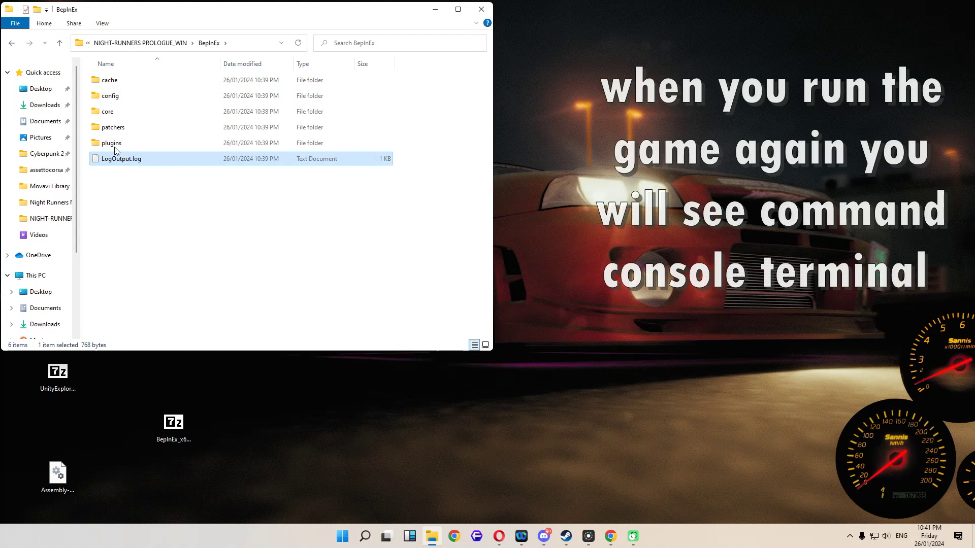
left_click(59, 45)
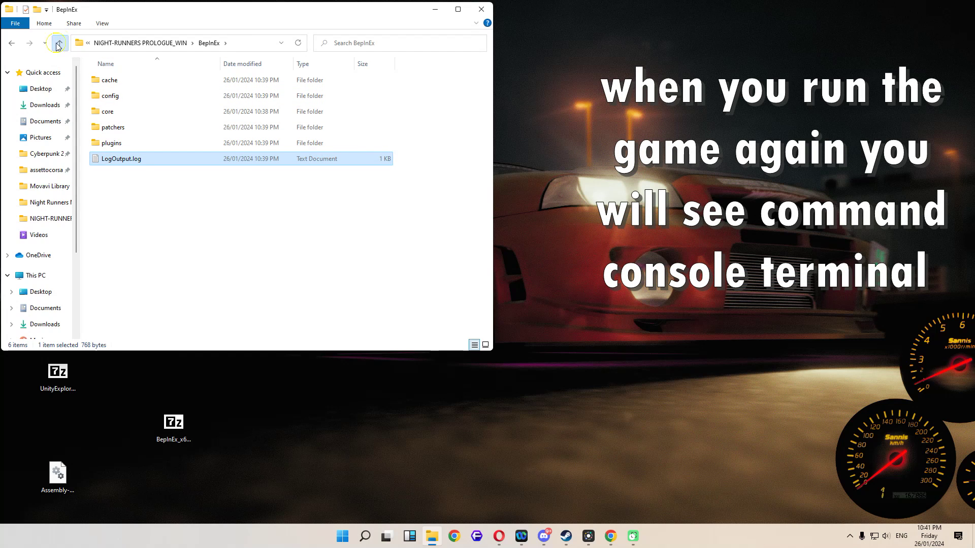
double_click(157, 173)
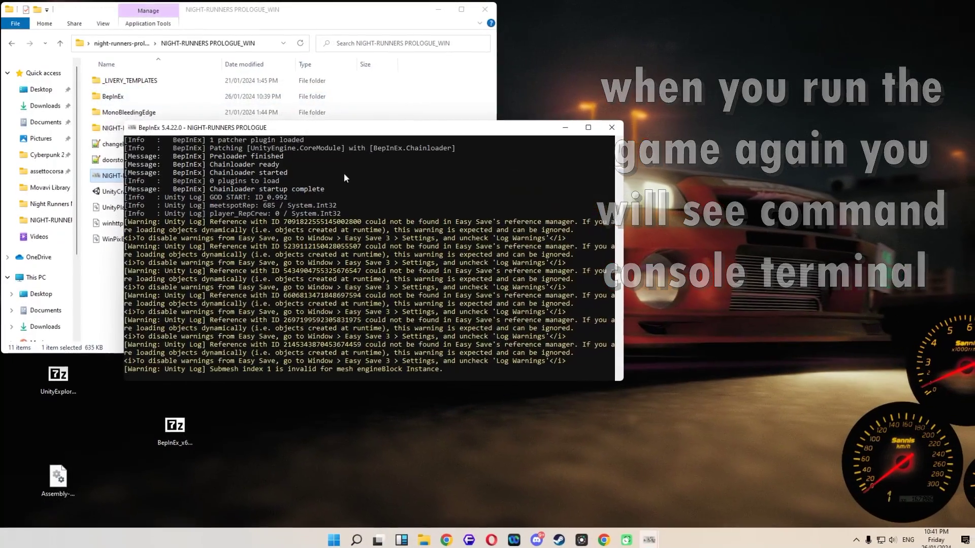
Move the BepInEx console window lower on the desktop and switch to the running game
left_click_drag(308, 130, 225, 230)
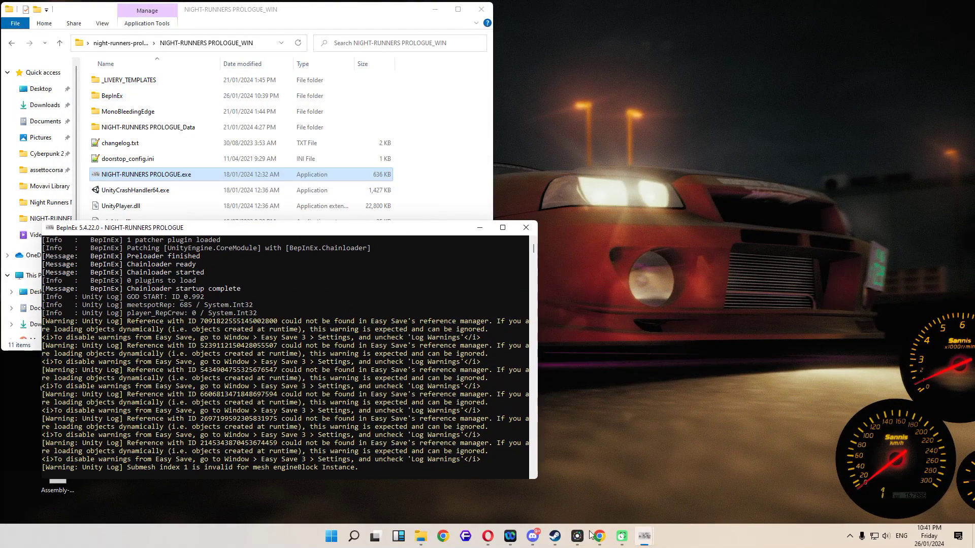
mouse_move(649, 541)
left_click(863, 468)
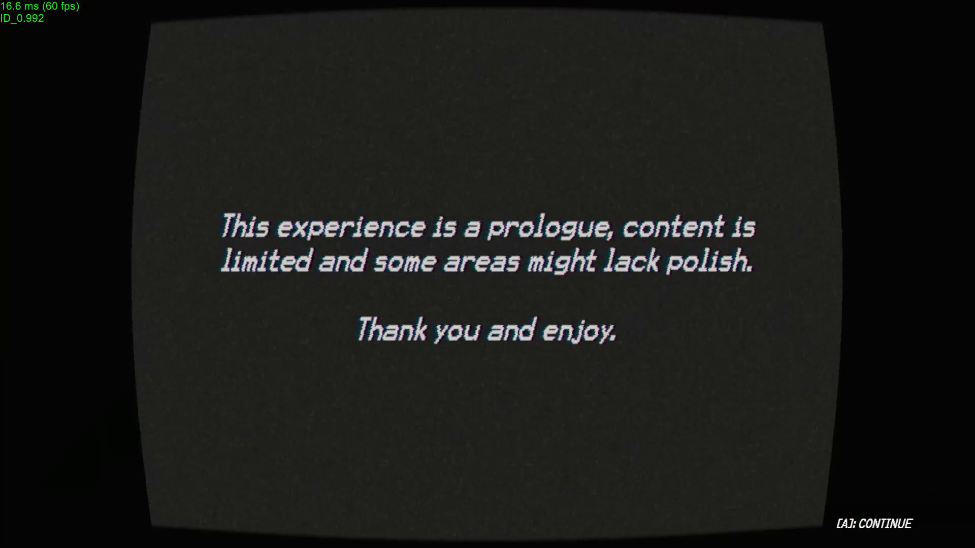
Continue past the game's two opening notices and force-exit the game
key("Return")
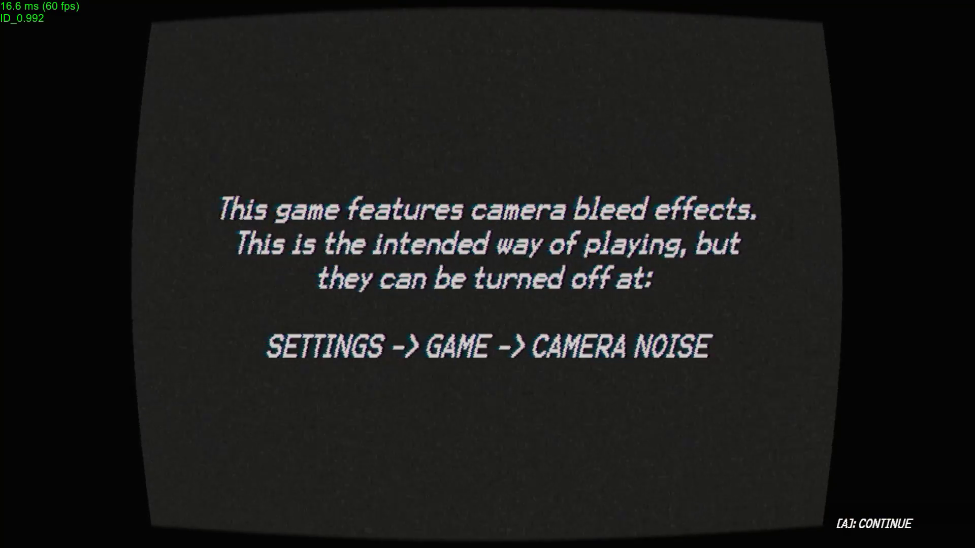
key("Return")
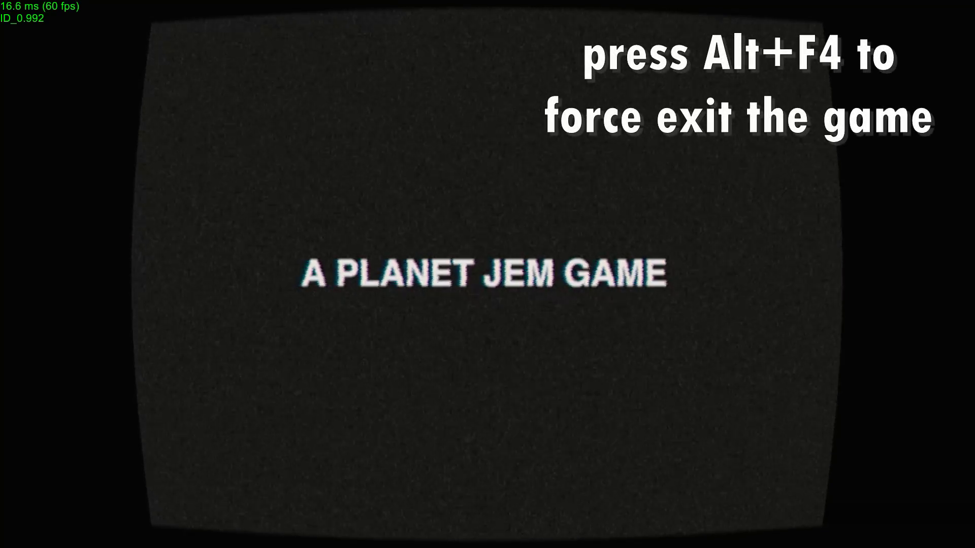
key("alt+F4")
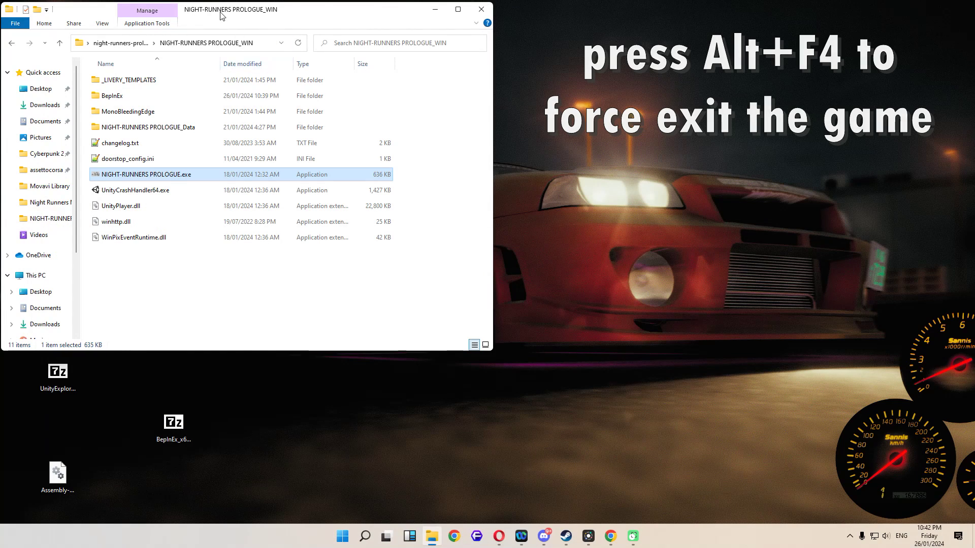
Reposition the game folder window, place the UnityExplorer.BepInEx5.Mono.zip icon beside the BepInEx archive, and open it in 7-Zip
left_click_drag(243, 11, 335, 45)
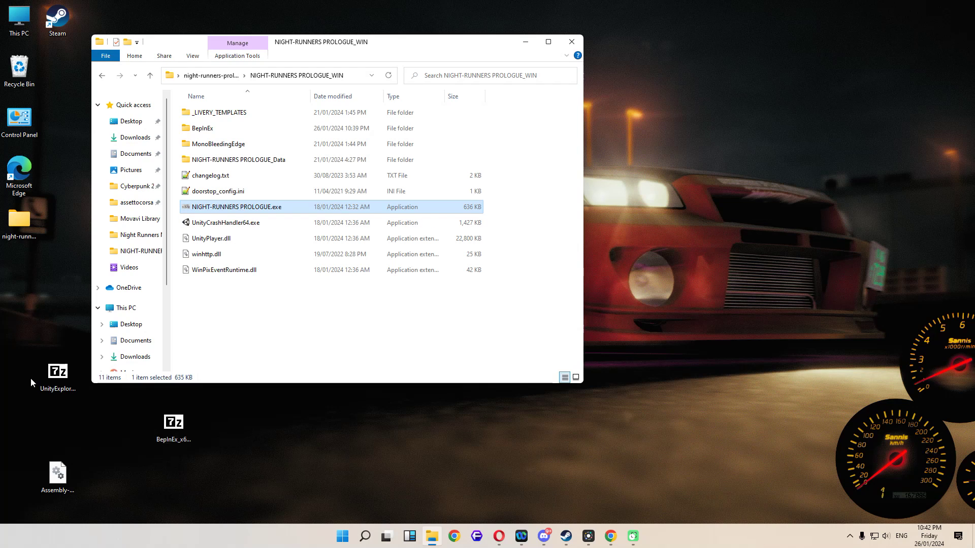
left_click(59, 377)
left_click_drag(60, 376, 250, 429)
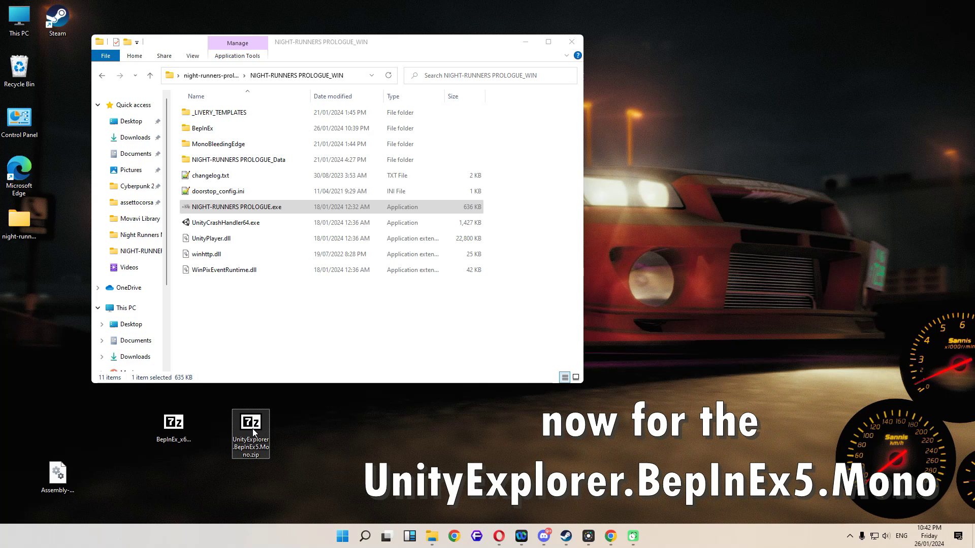
double_click(251, 429)
Copy the sinai-dev-UnityExplorer folder from the archive's plugins folder into the game's BepInEx\plugins folder
left_click(560, 109)
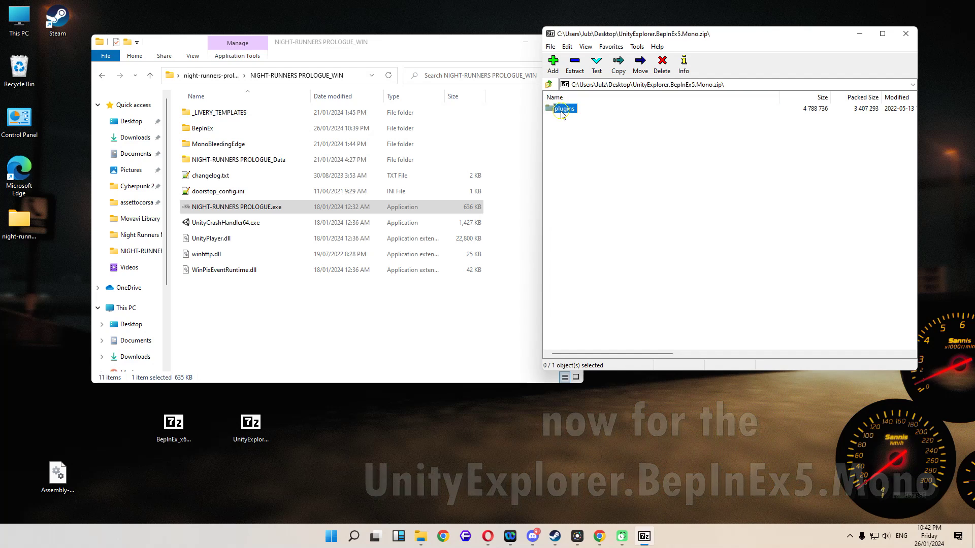
double_click(202, 128)
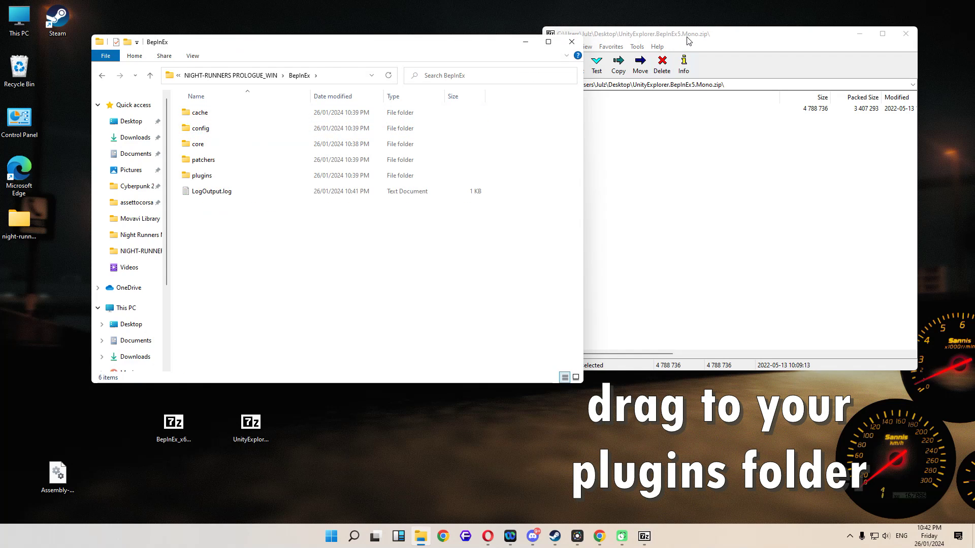
left_click_drag(690, 40, 749, 62)
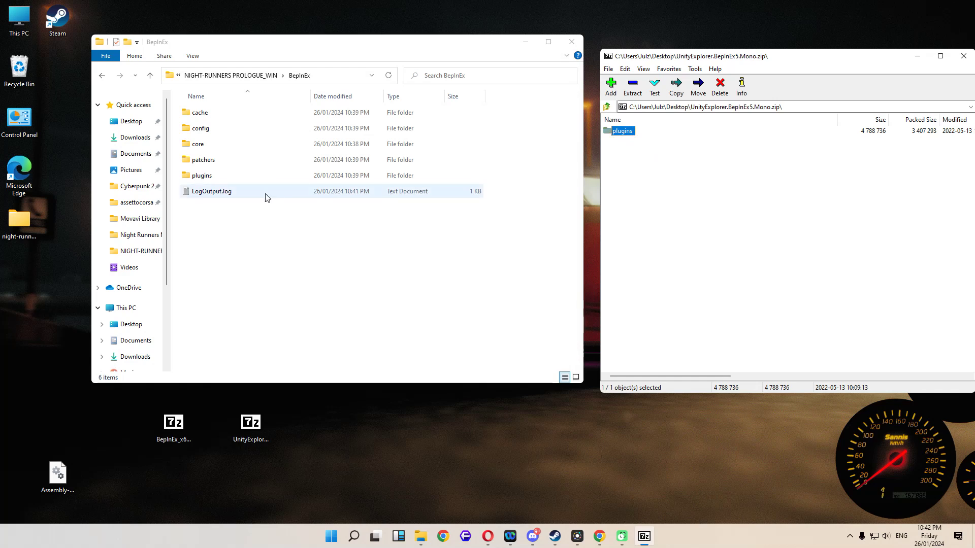
double_click(218, 178)
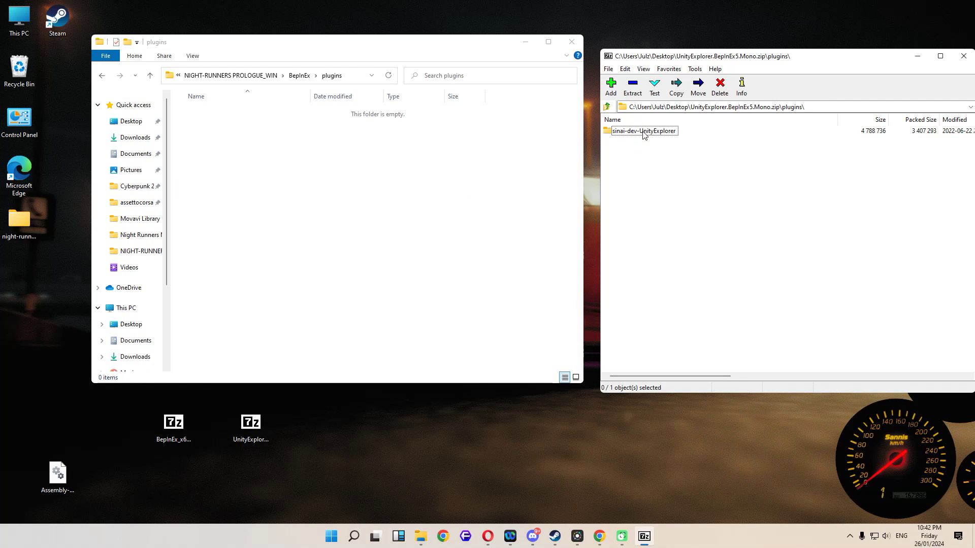
left_click_drag(298, 152, 290, 161)
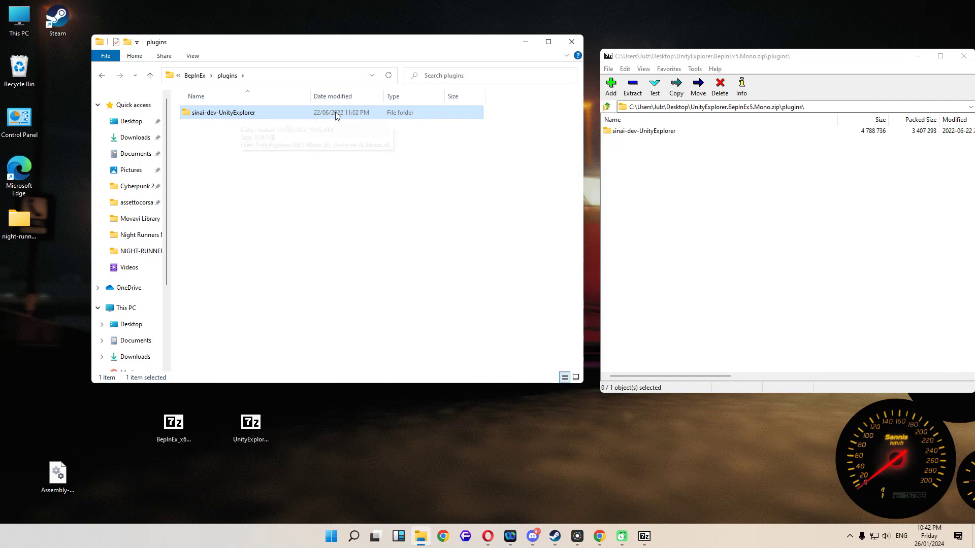
Close the 7-Zip archive window and open the extracted sinai-dev-UnityExplorer folder to check its files
left_click_drag(669, 58, 503, 64)
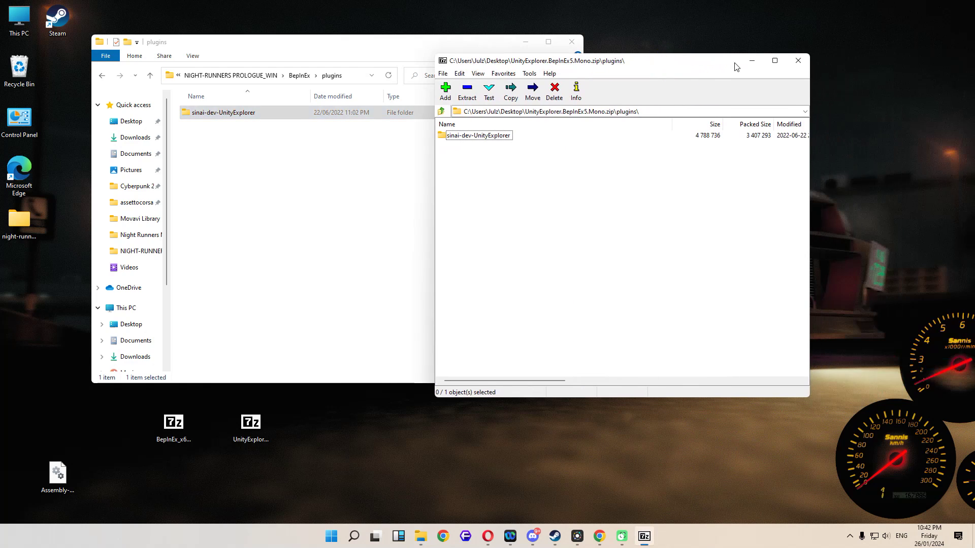
left_click(800, 61)
double_click(250, 114)
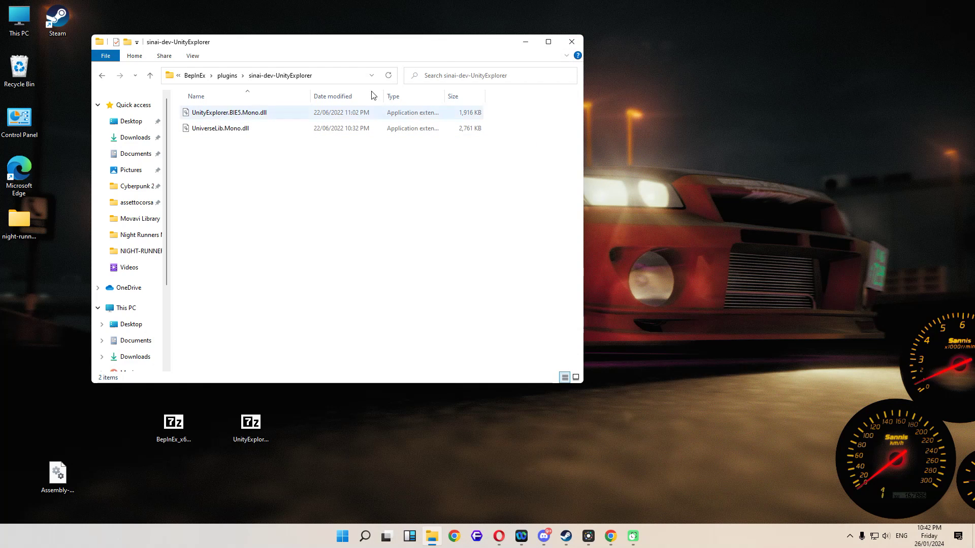
Return from the sinai-dev-UnityExplorer folder to NIGHT-RUNNERS PROLOGUE_WIN and reposition the folder window on the desktop
left_click(151, 76)
left_click(151, 76)
left_click(150, 76)
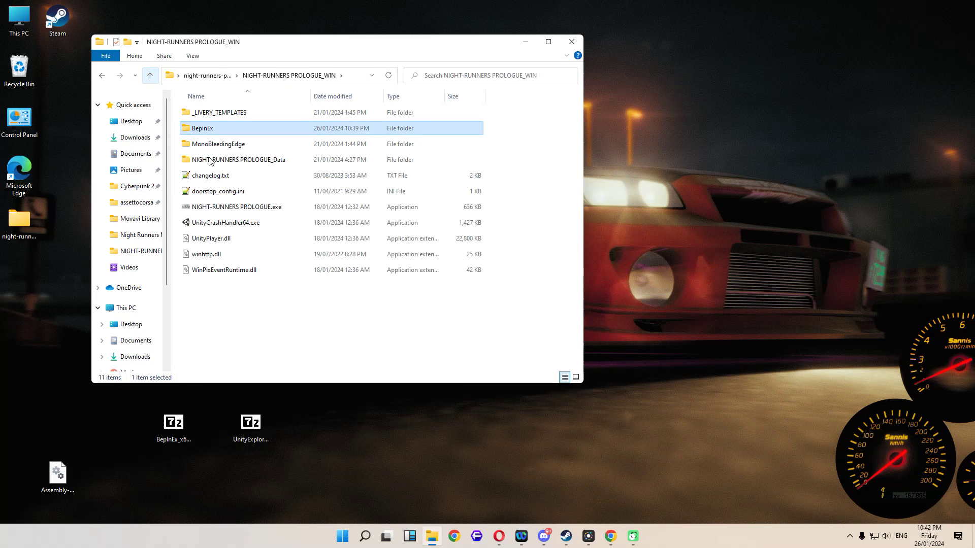
left_click_drag(266, 50, 190, 26)
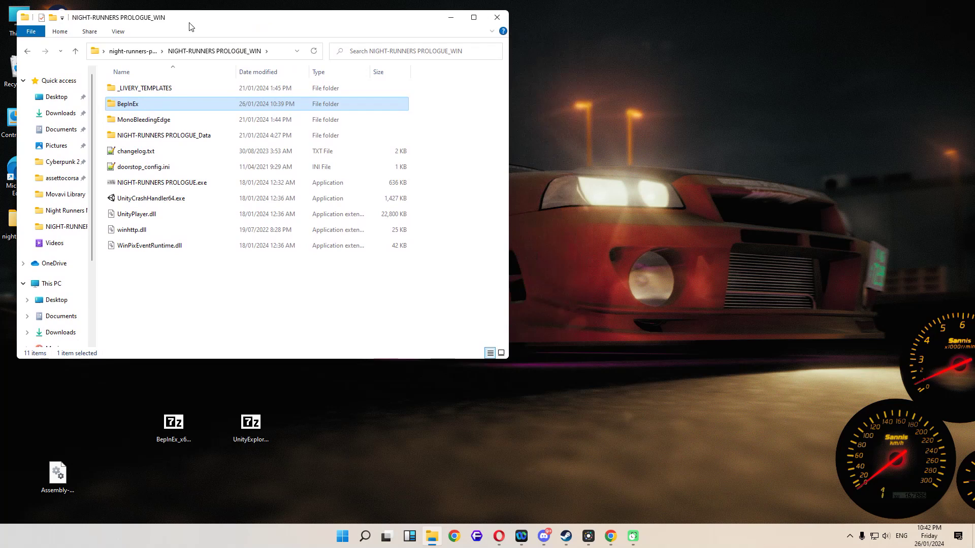
left_click(222, 292)
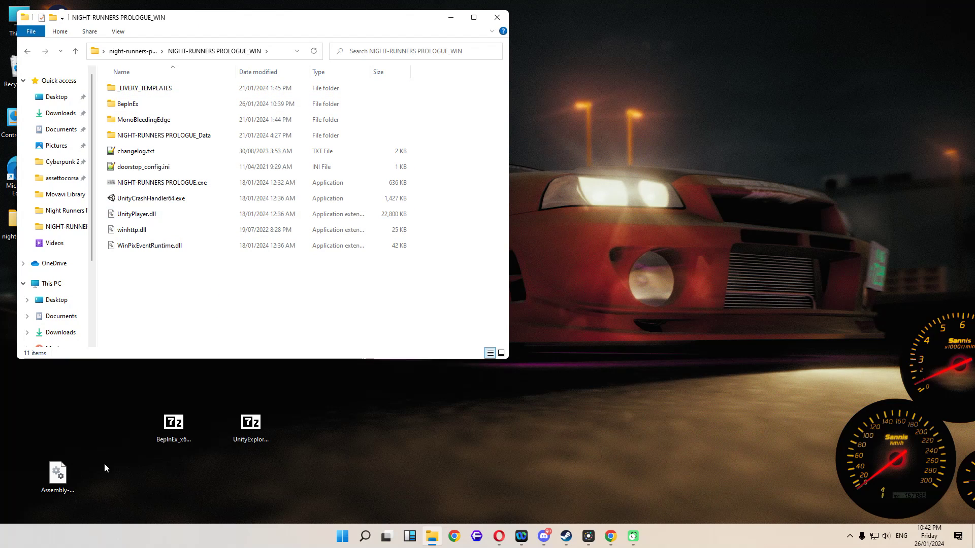
Copy the desktop's Assembly-CSharp.dll to the clipboard and open the Managed folder inside NIGHT-RUNNERS PROLOGUE_Data
right_click(56, 486)
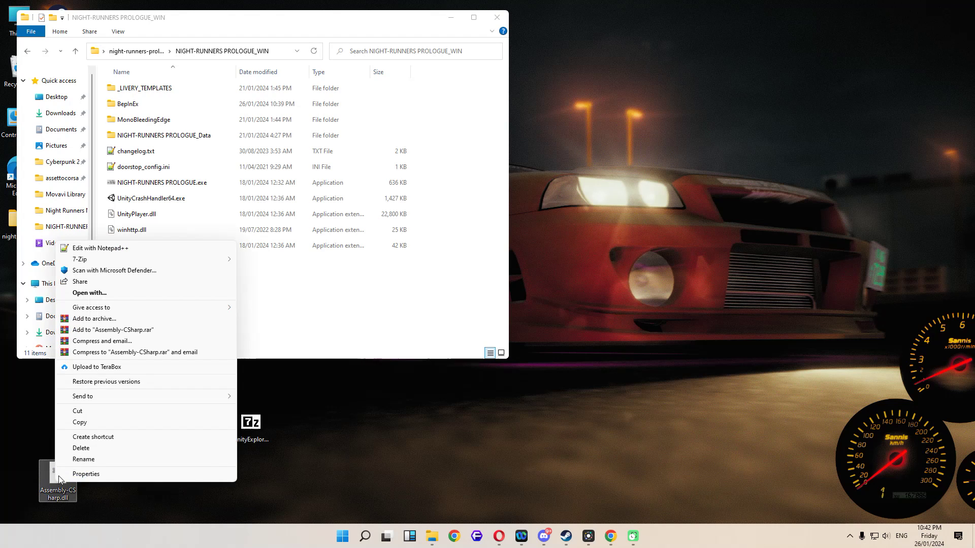
left_click(77, 423)
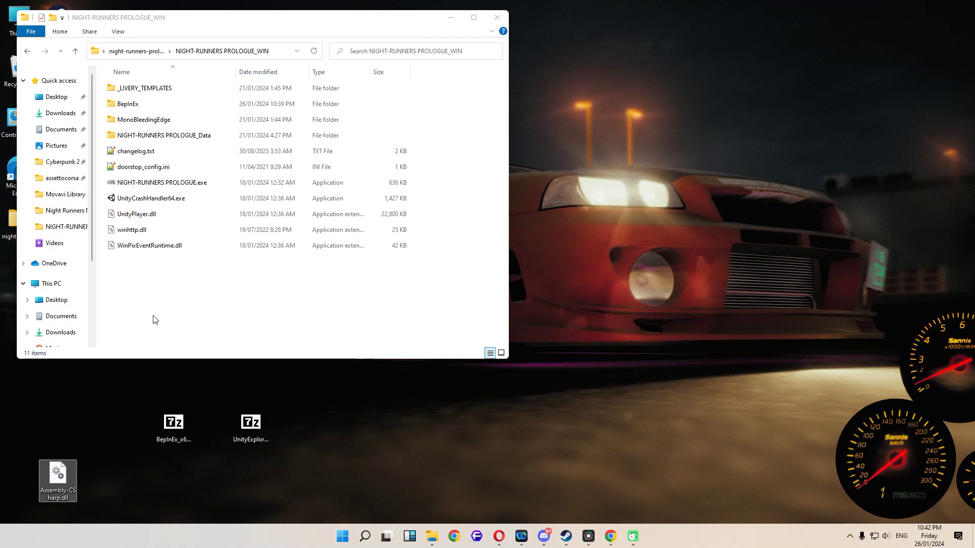
double_click(131, 121)
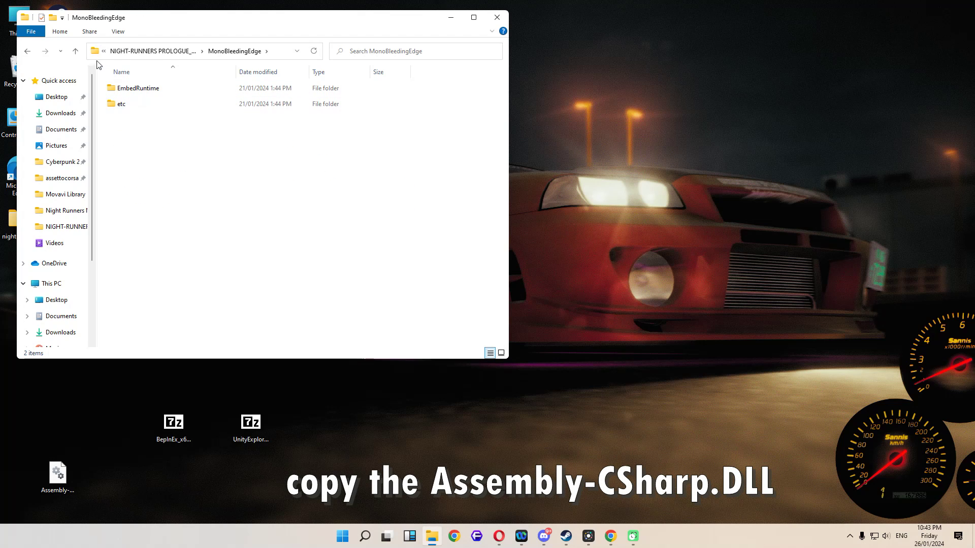
left_click(75, 51)
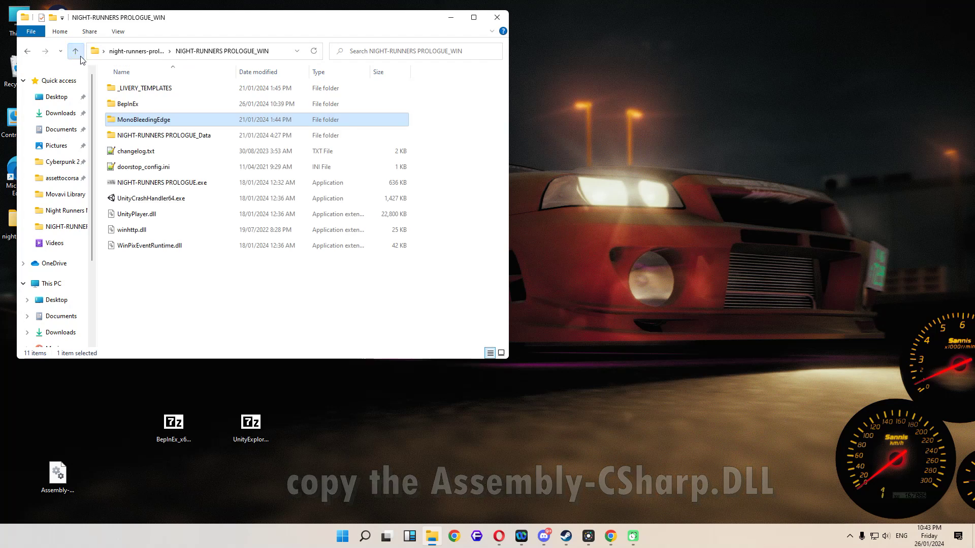
double_click(166, 138)
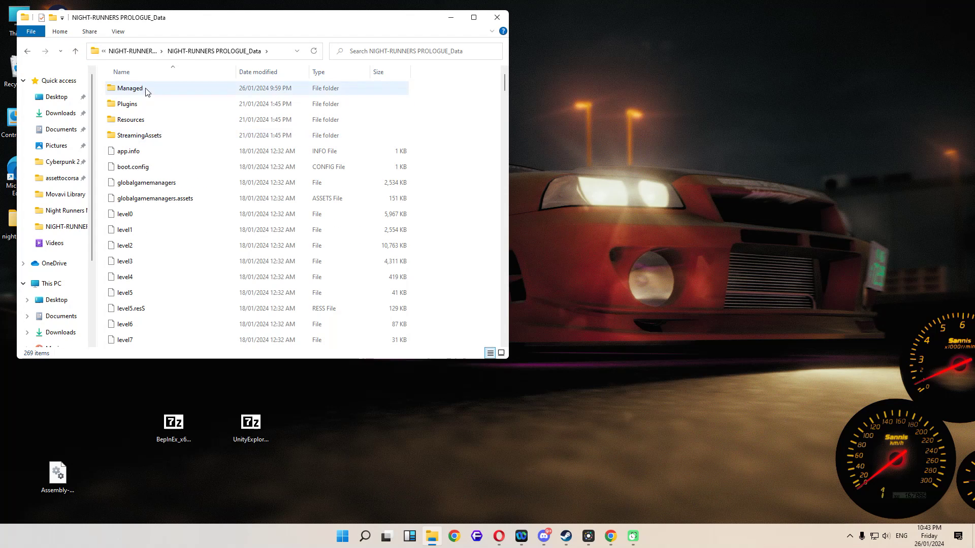
double_click(141, 89)
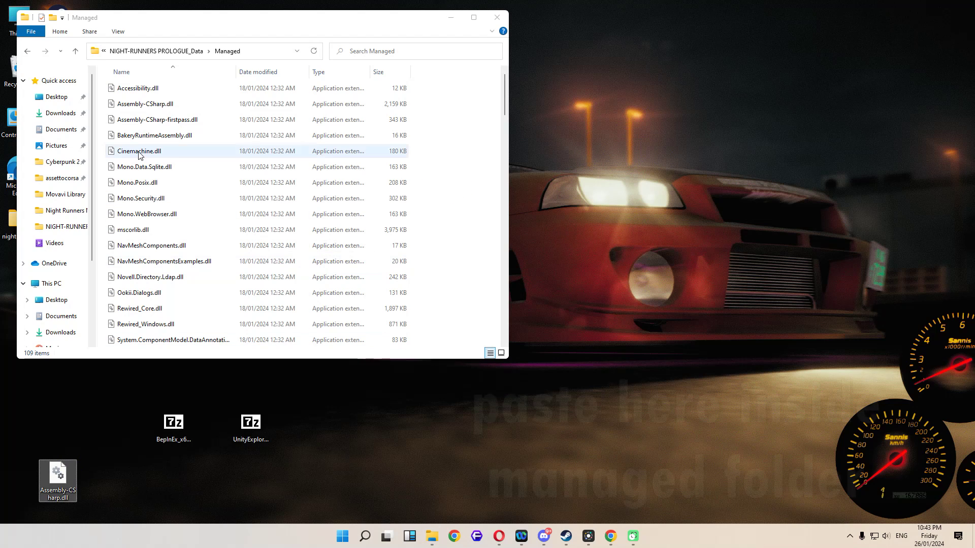
Rename the original Assembly-CSharp.dll in the Managed folder to OLDAssembly-CSharp.dll as a backup
left_click(125, 121)
left_click(131, 106)
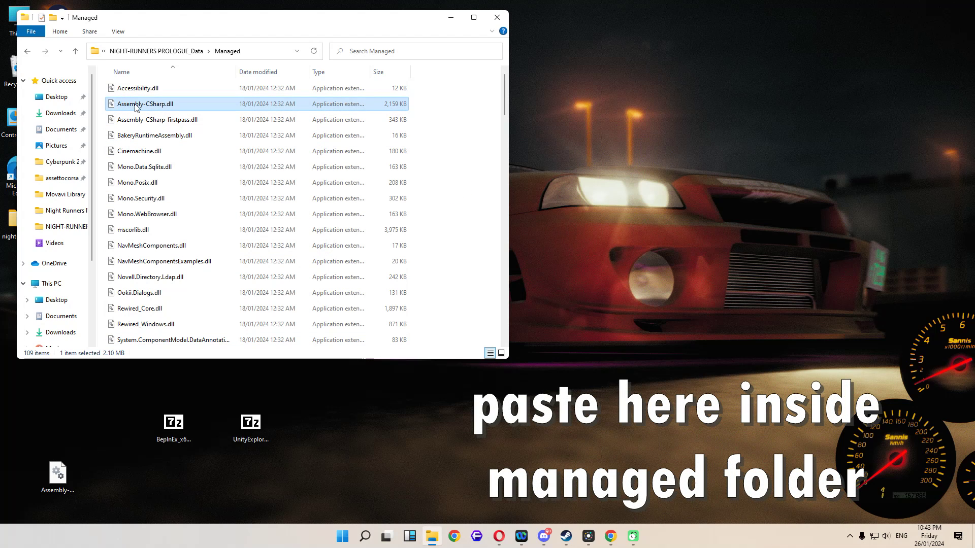
left_click(131, 104)
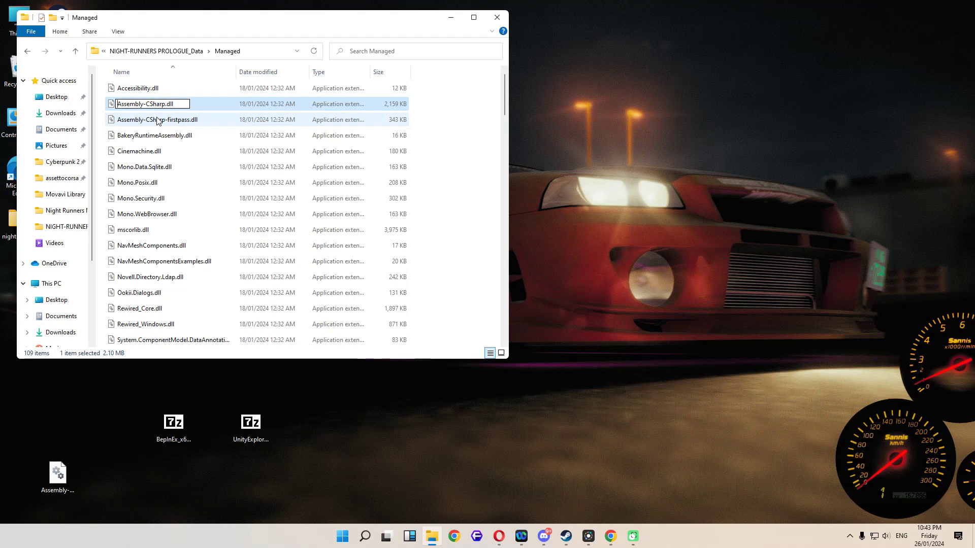
type("OL")
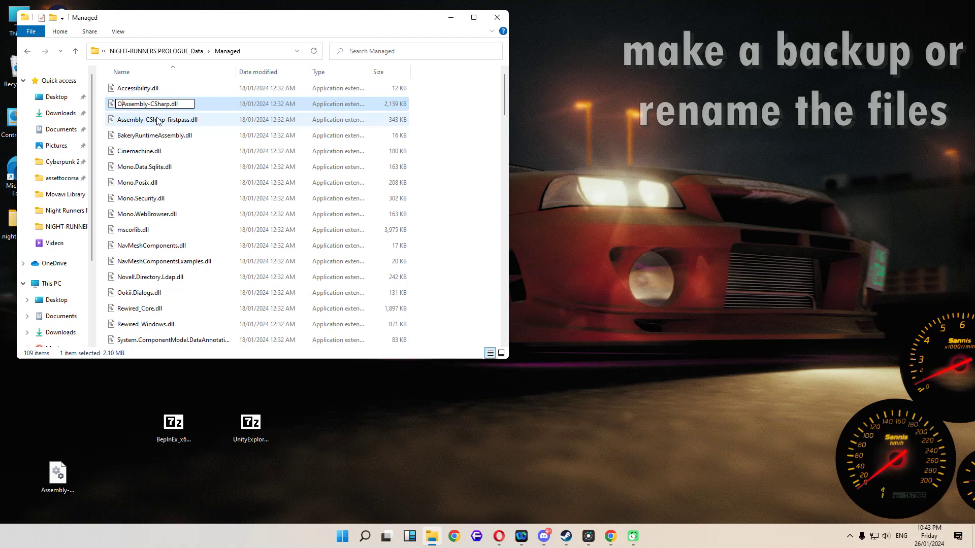
type("D")
key("Return")
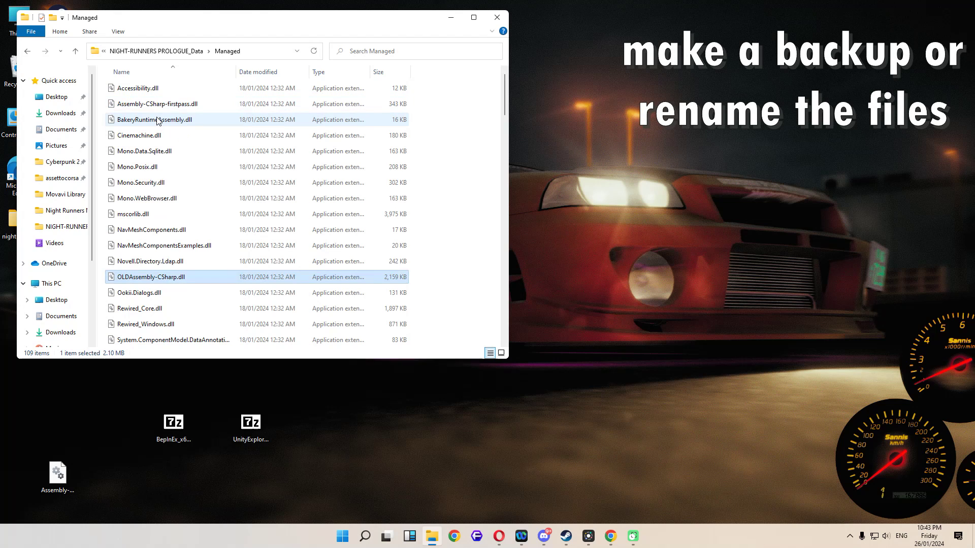
left_click(457, 196)
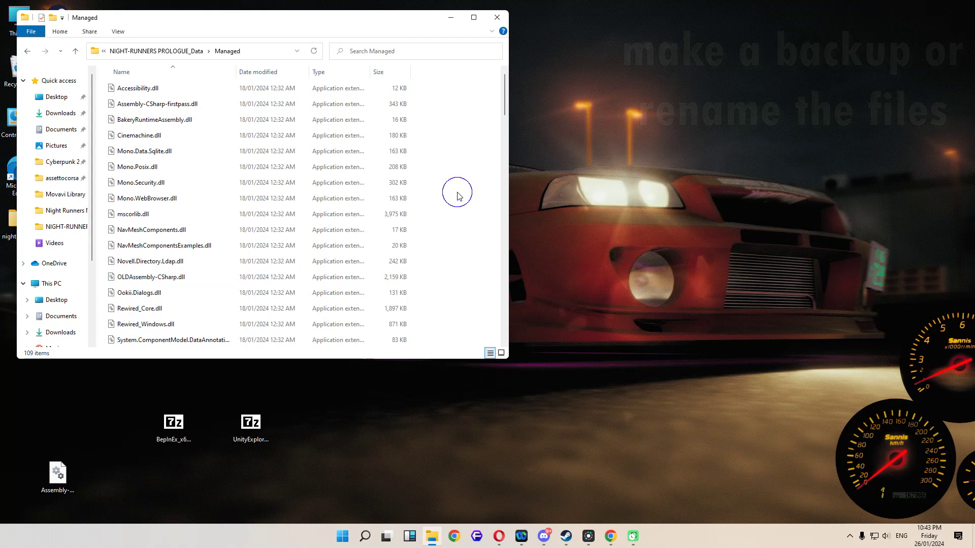
Copy the modded Assembly-CSharp.dll from the desktop into the game's Managed folder
right_click(458, 195)
left_click(63, 477)
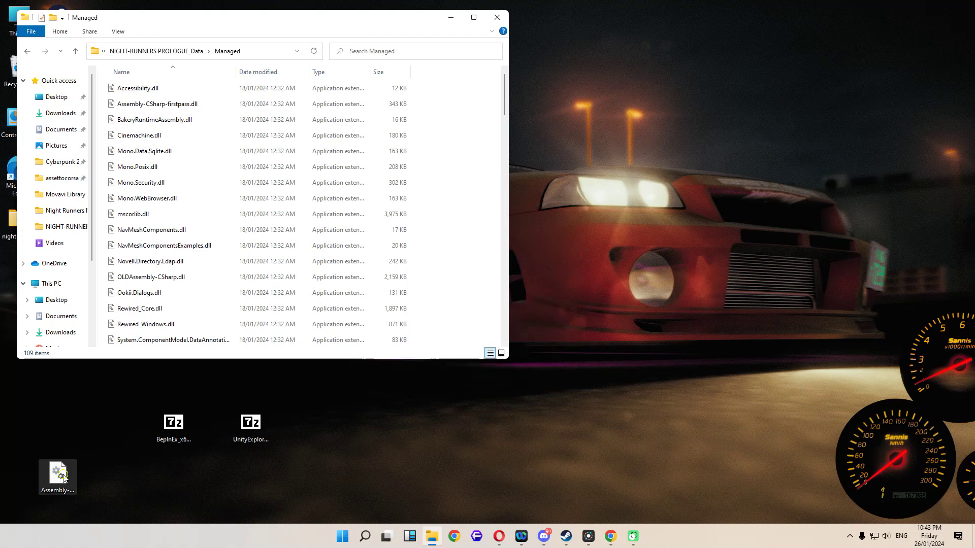
right_click(63, 477)
left_click(85, 402)
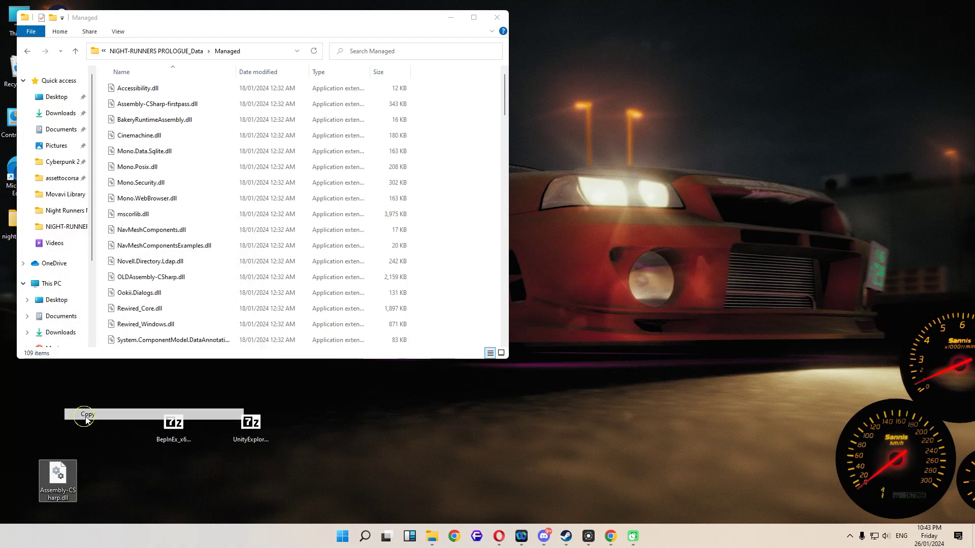
left_click(444, 228)
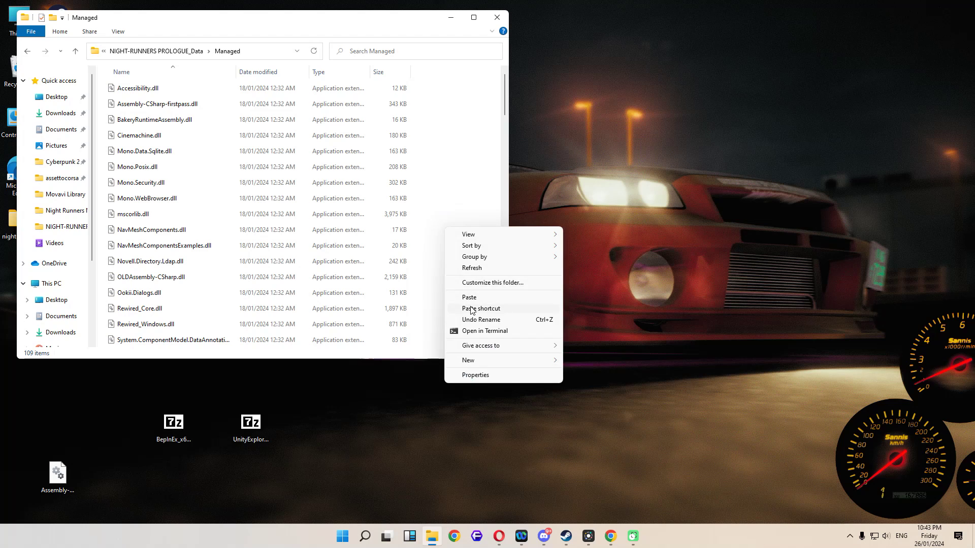
left_click(469, 298)
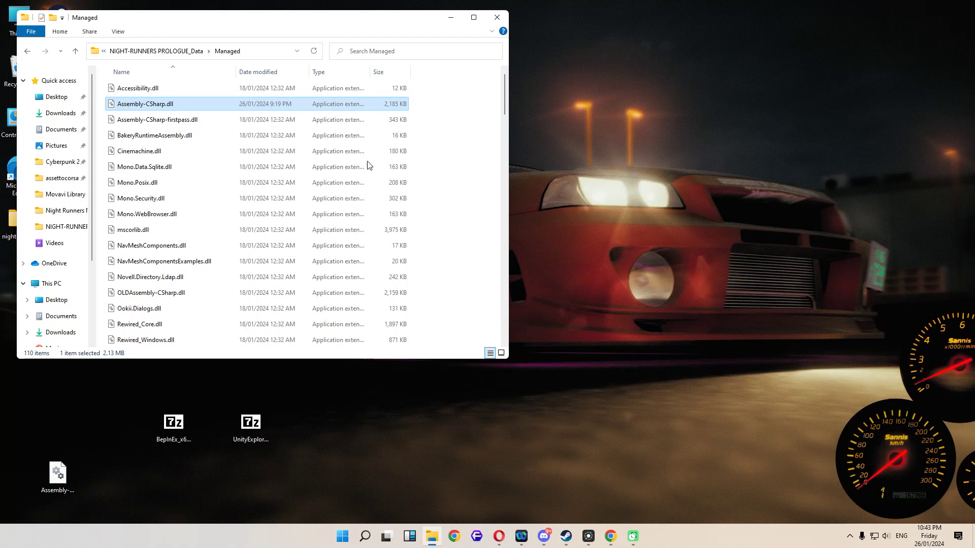
left_click(442, 167)
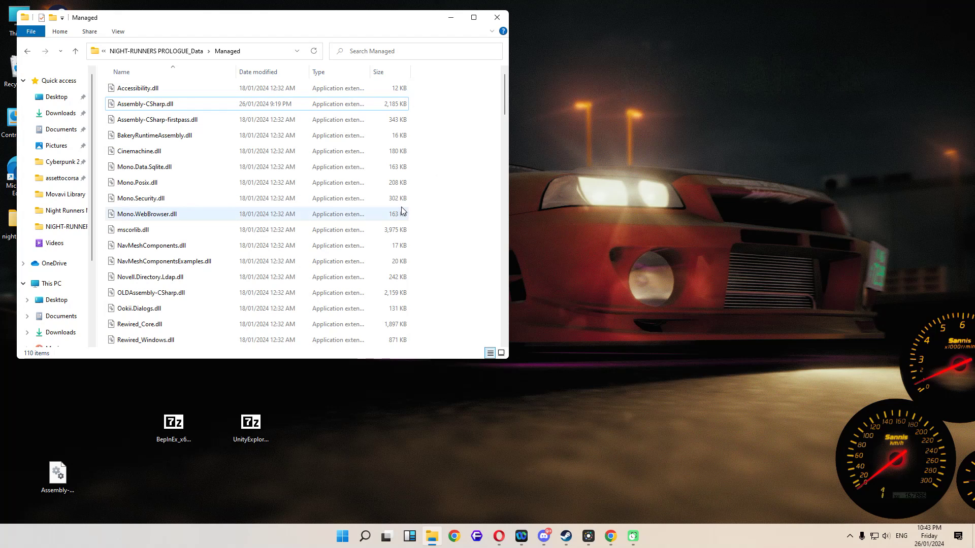
Open the game's save folder at AppData\LocalLow\PLANET JEM GAMES\NIGHT-RUNNERS PROLOGUE in a new window
key("super+r")
left_click(95, 504)
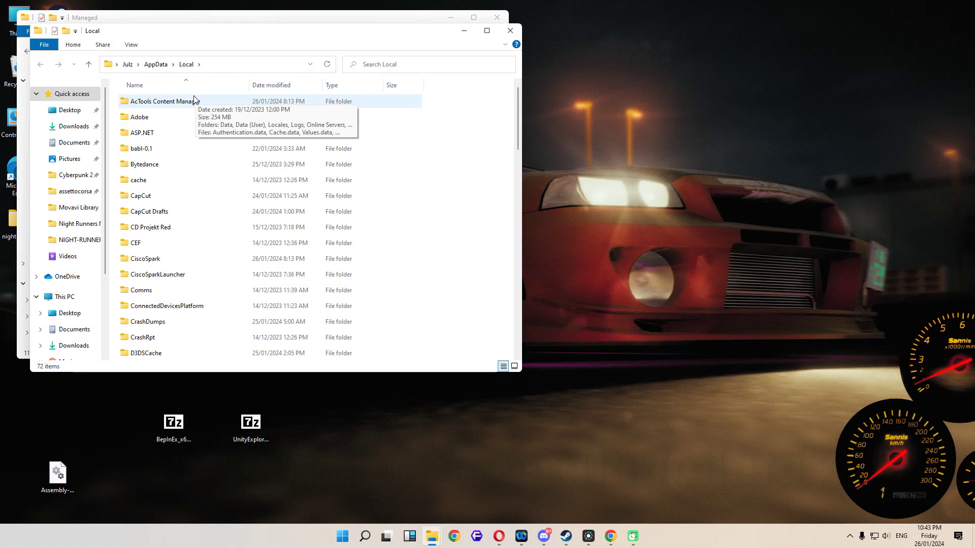
left_click(156, 64)
double_click(149, 119)
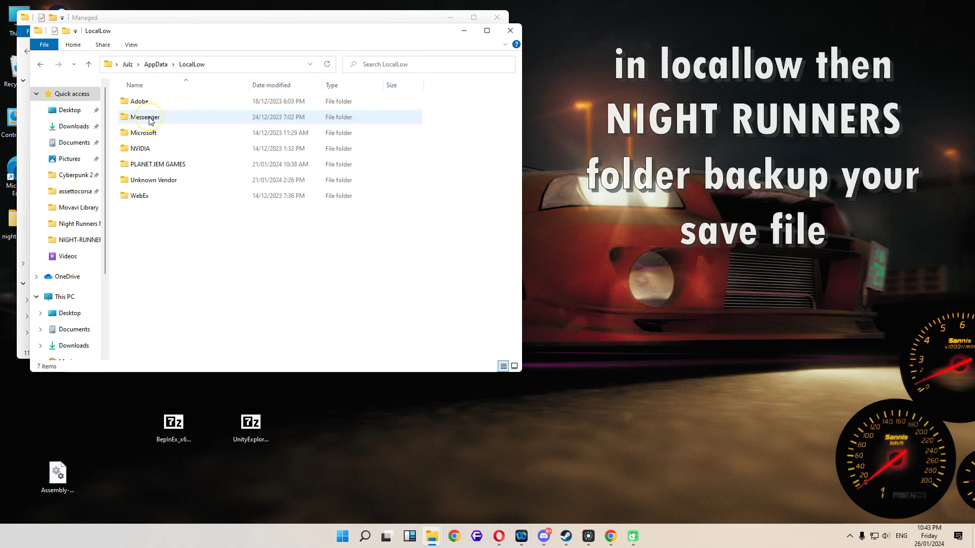
double_click(164, 171)
double_click(161, 105)
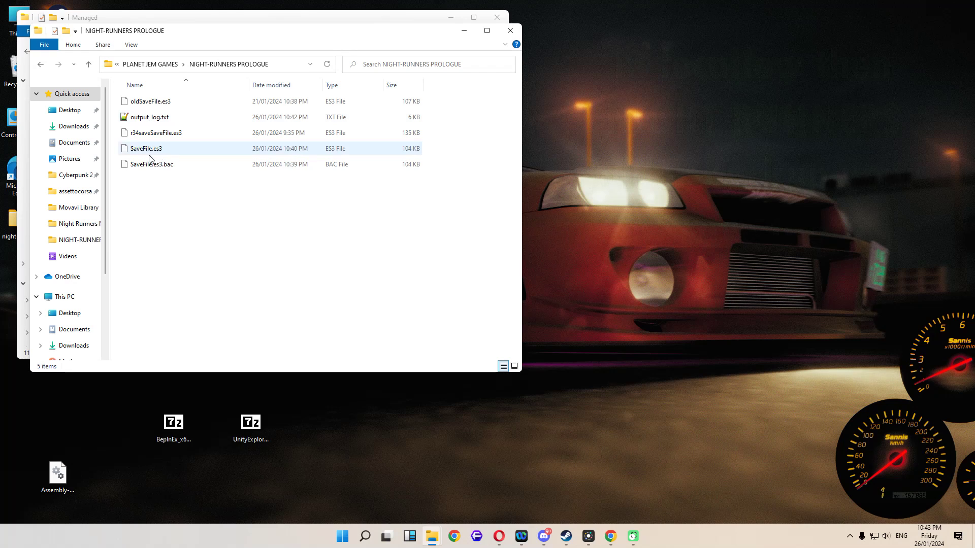
Back up SaveFile.es3 by copying it to the desktop, and move the copy to a free spot away from the open windows
left_click(145, 154)
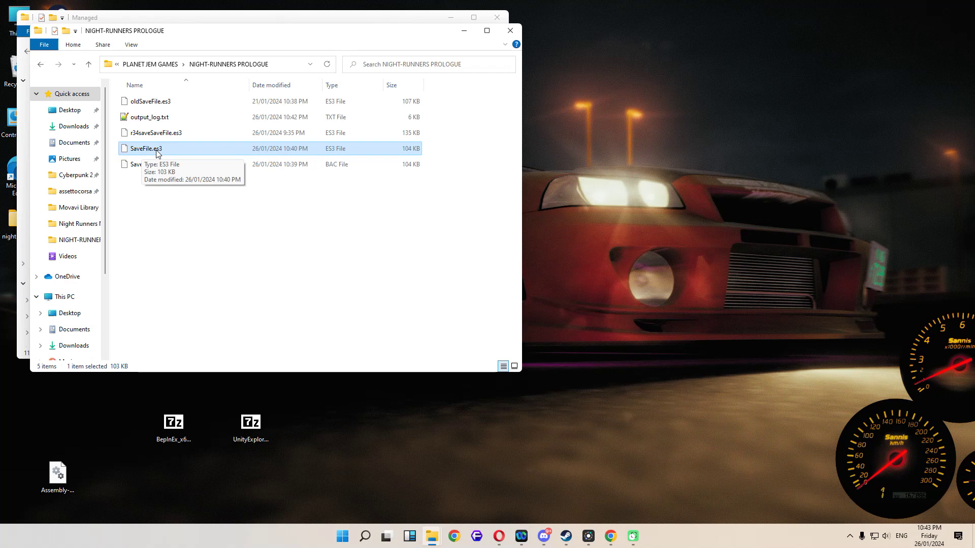
right_click(156, 152)
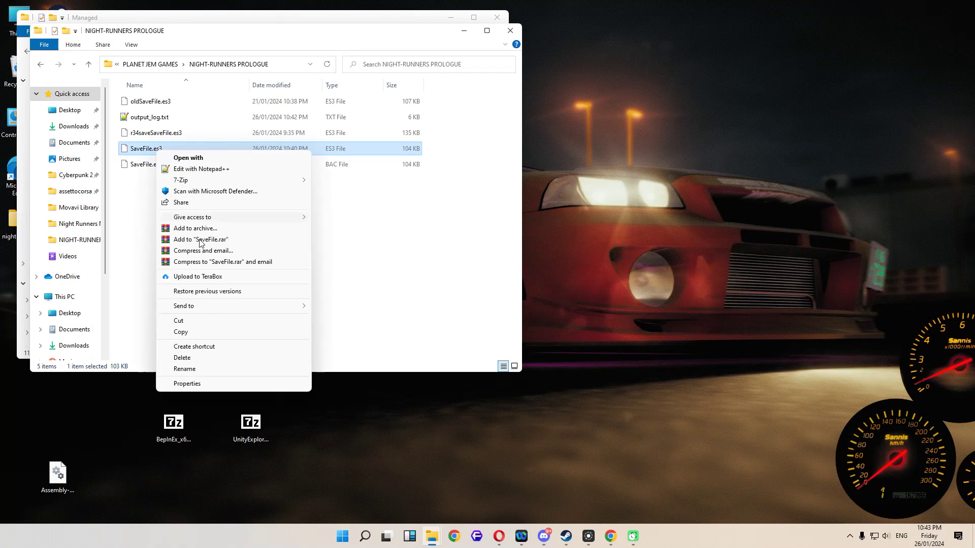
left_click(206, 332)
right_click(754, 65)
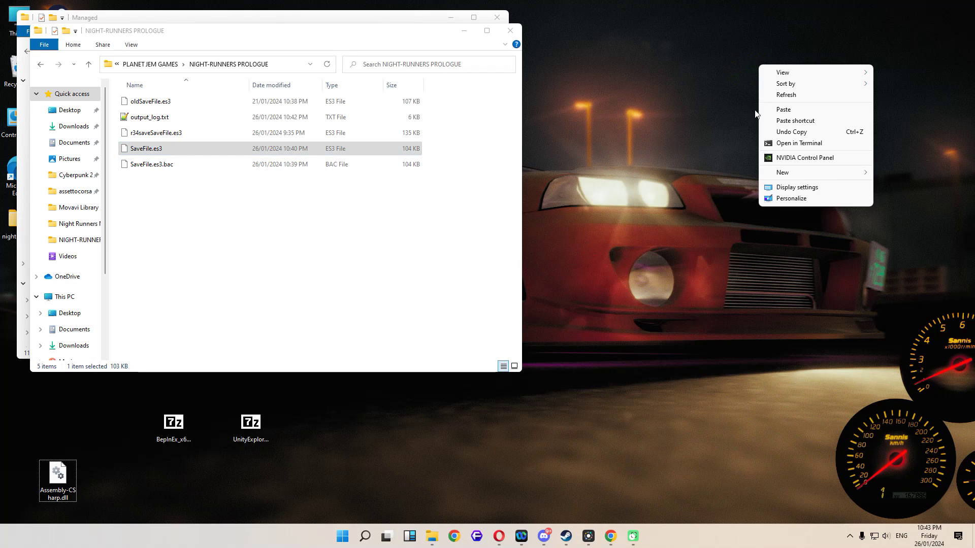
left_click(779, 110)
left_click_drag(742, 73, 830, 38)
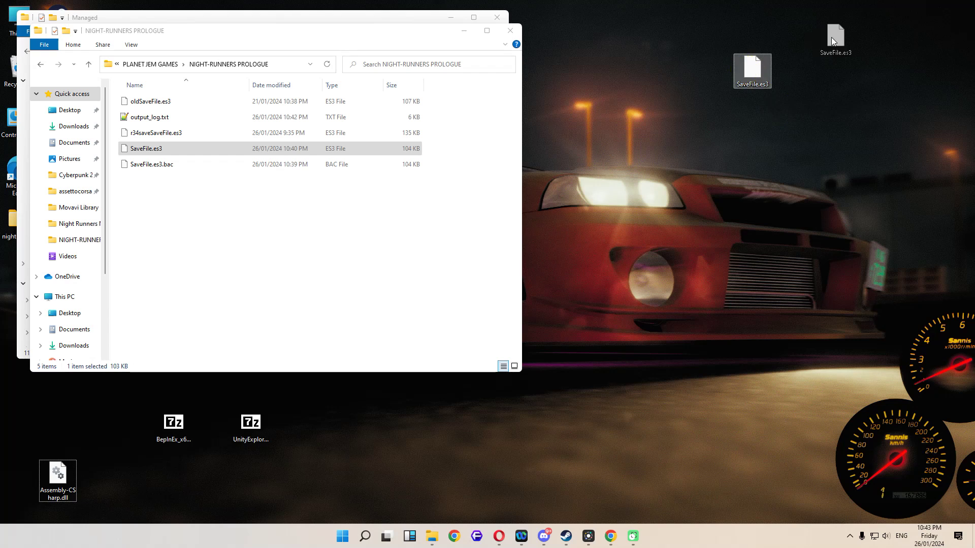
left_click_drag(914, 32, 906, 25)
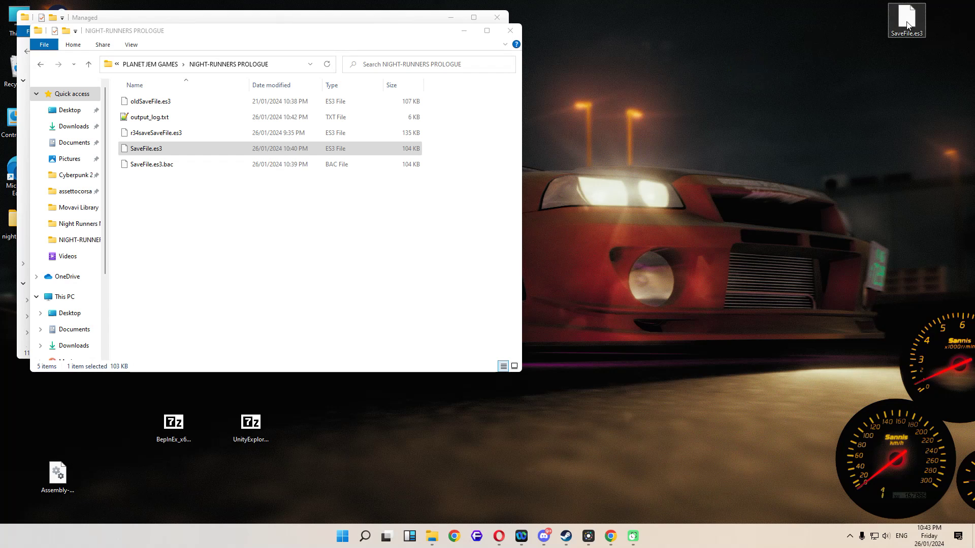
Go back up to the LocalLow folder and close the save folder window
left_click(222, 231)
left_click(88, 64)
left_click(89, 64)
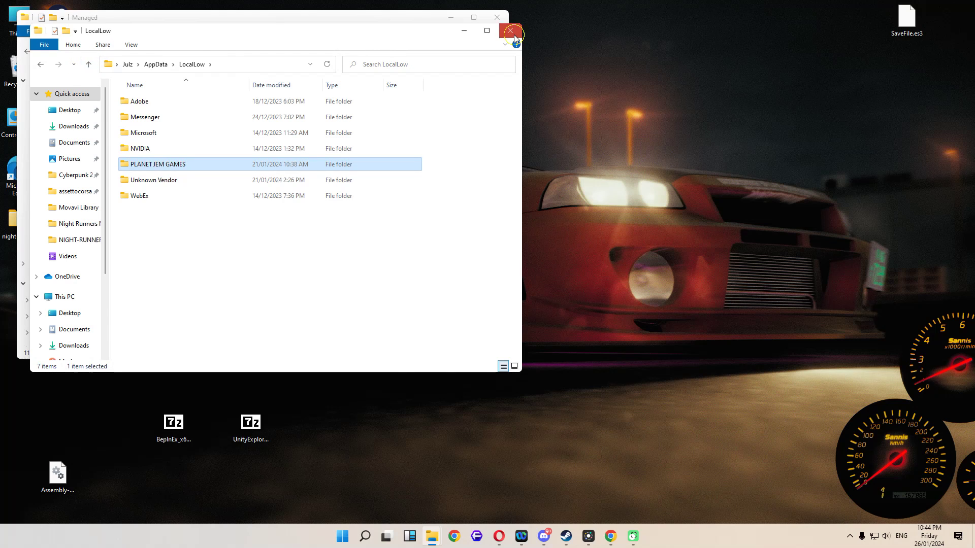
left_click(510, 30)
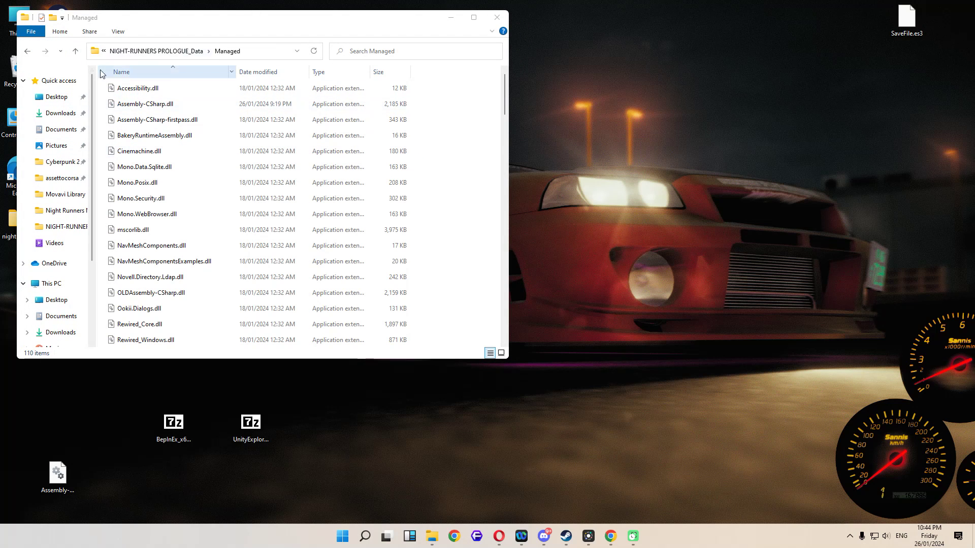
Return from Managed to the NIGHT-RUNNERS PROLOGUE_WIN folder and launch NIGHT-RUNNERS PROLOGUE.exe
left_click(75, 52)
left_click(75, 52)
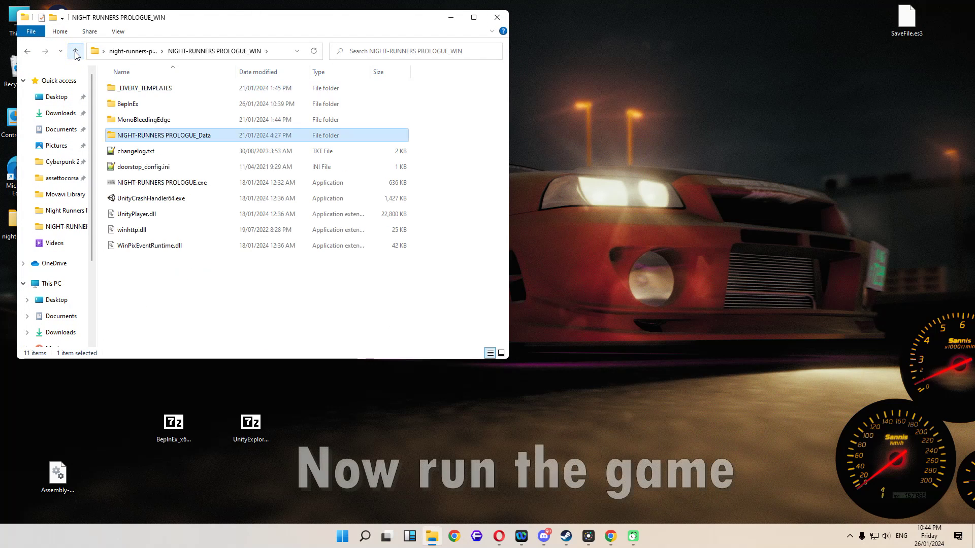
left_click(162, 187)
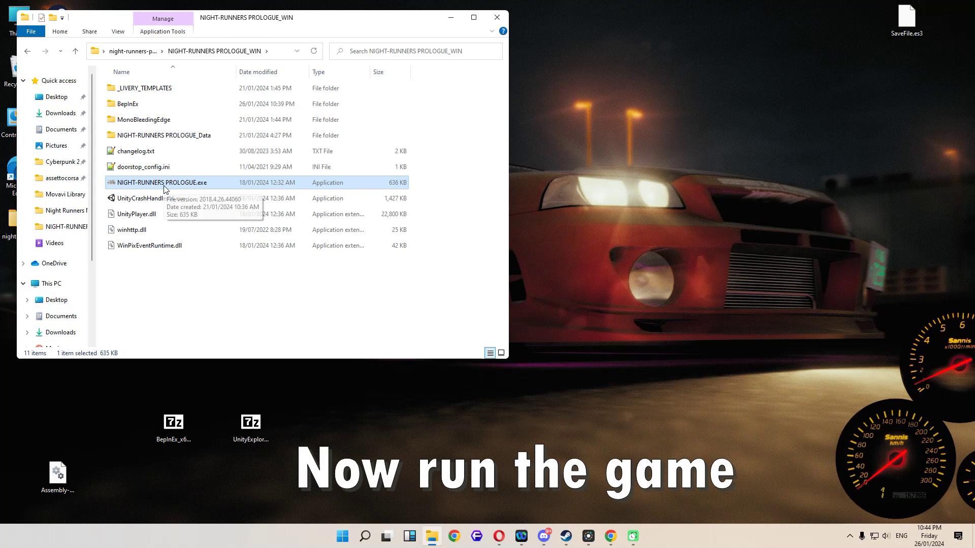
double_click(164, 189)
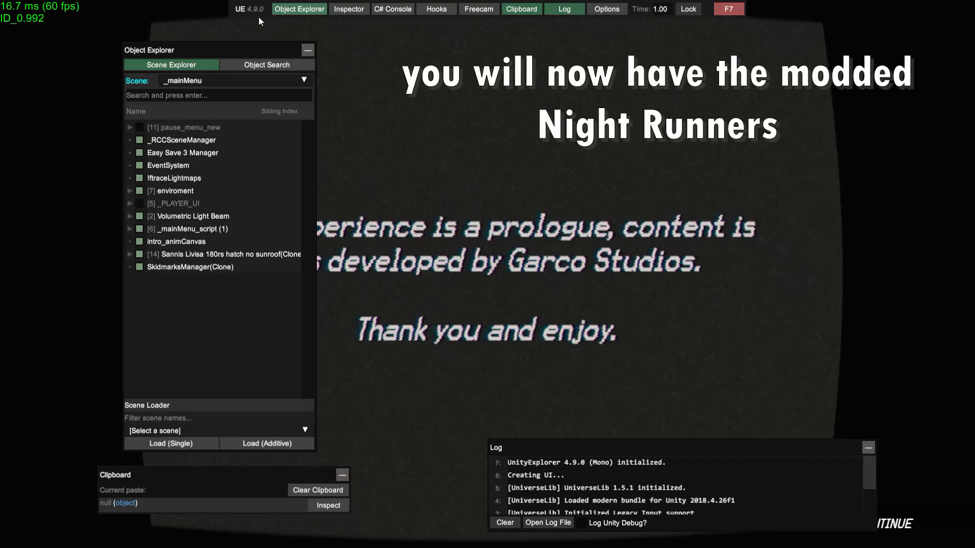
Look through UnityExplorer's tools by toggling the Object Explorer, Inspector, C# Console, Hooks, Freecam, Clipboard, Log and Options panels
left_click(320, 9)
left_click(343, 10)
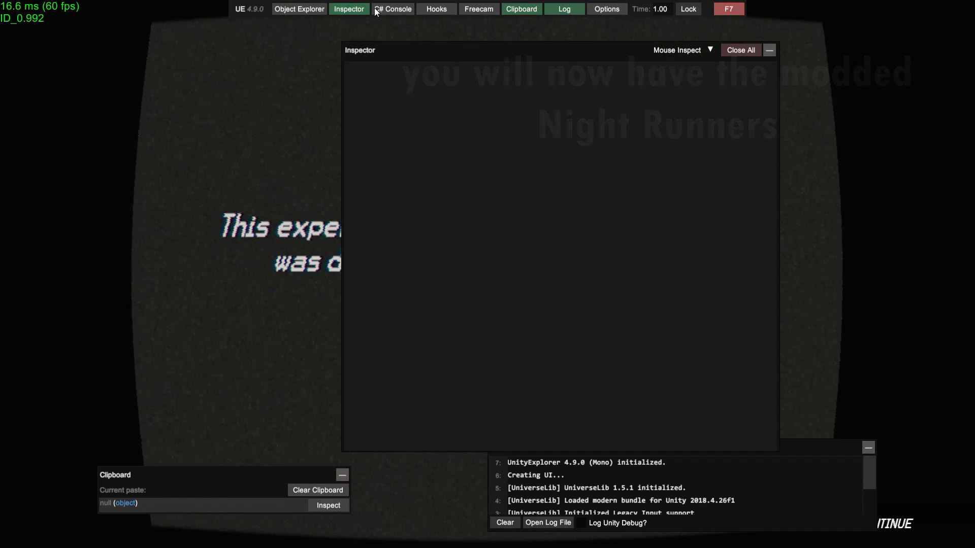
left_click(394, 8)
left_click(434, 8)
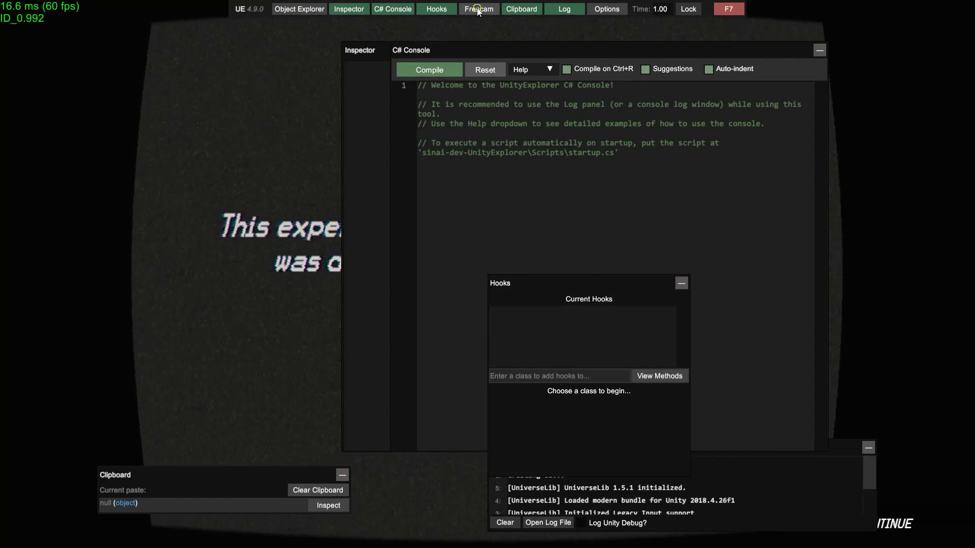
left_click(477, 9)
left_click(533, 10)
left_click(564, 8)
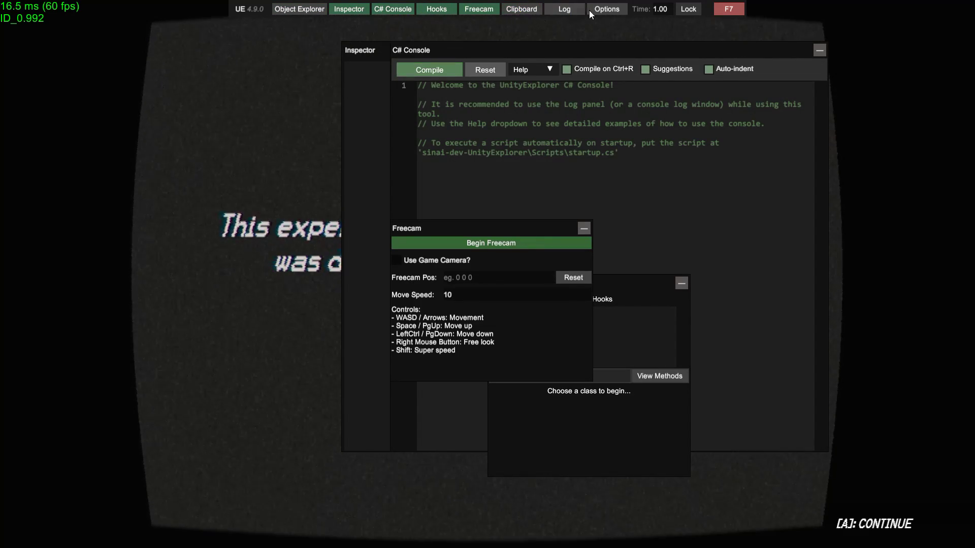
left_click(607, 10)
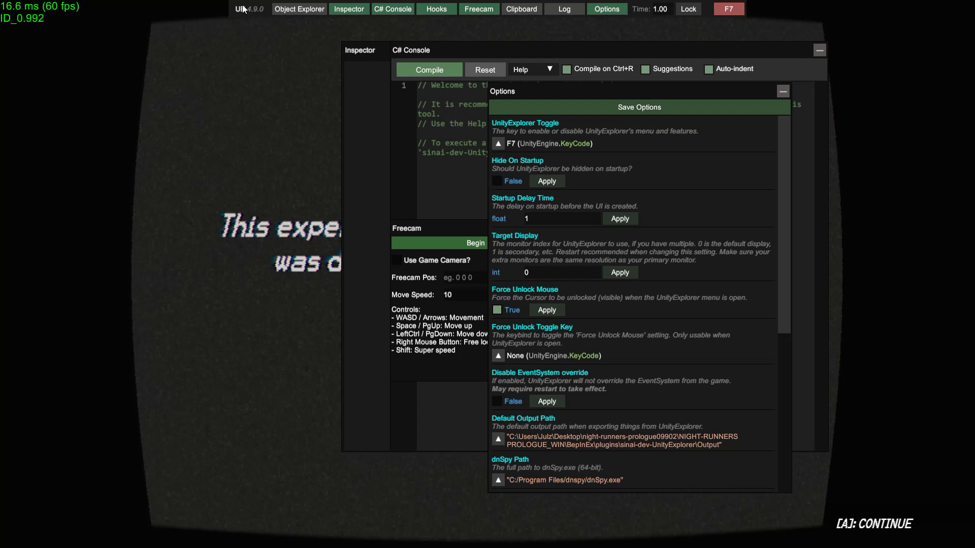
left_click(299, 9)
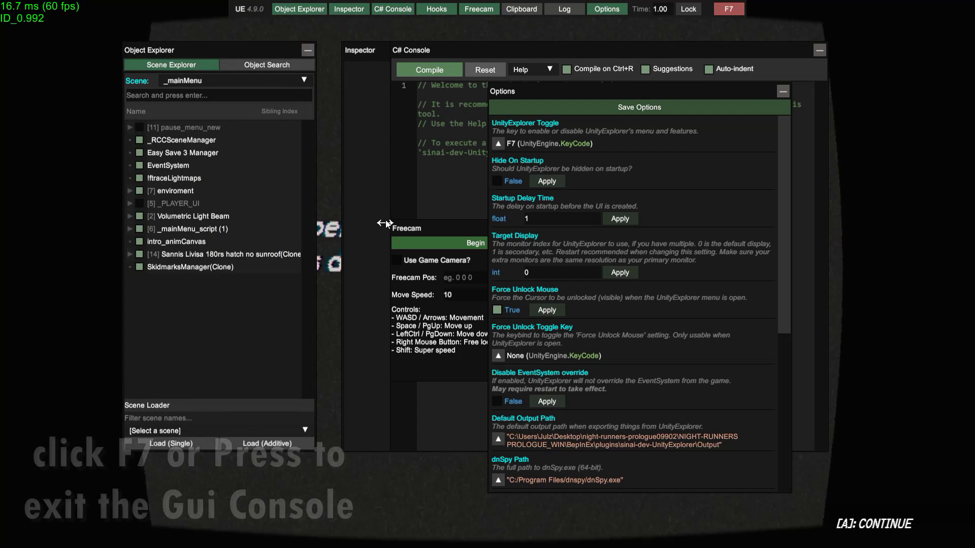
Hide the UnityExplorer interface and continue past the game's opening notices
left_click(729, 8)
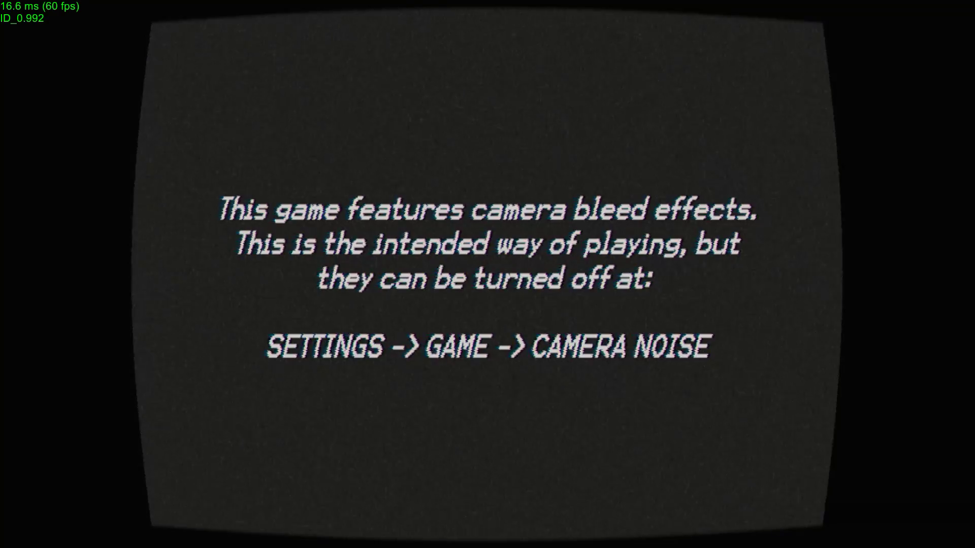
key("a")
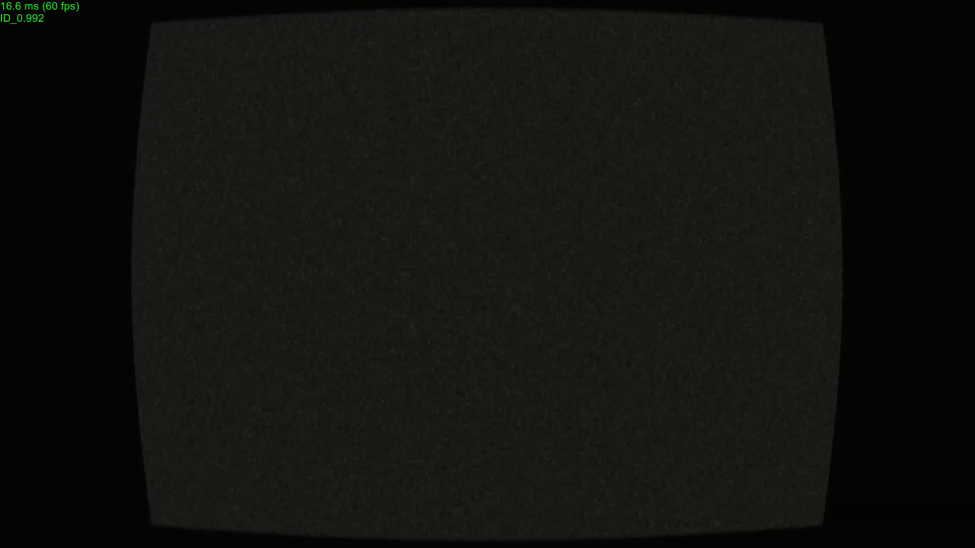